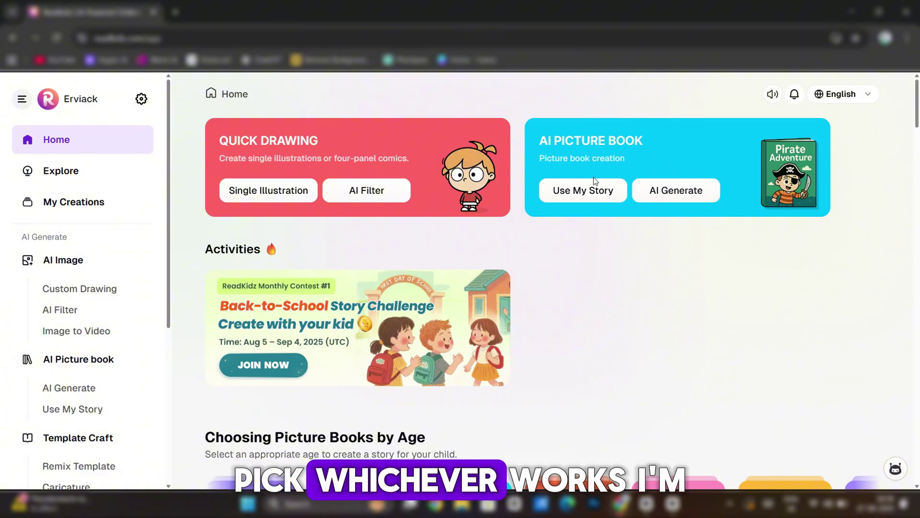
Start an AI-generated single picture book and set the reader age to 4-6 years old.
left_click(672, 193)
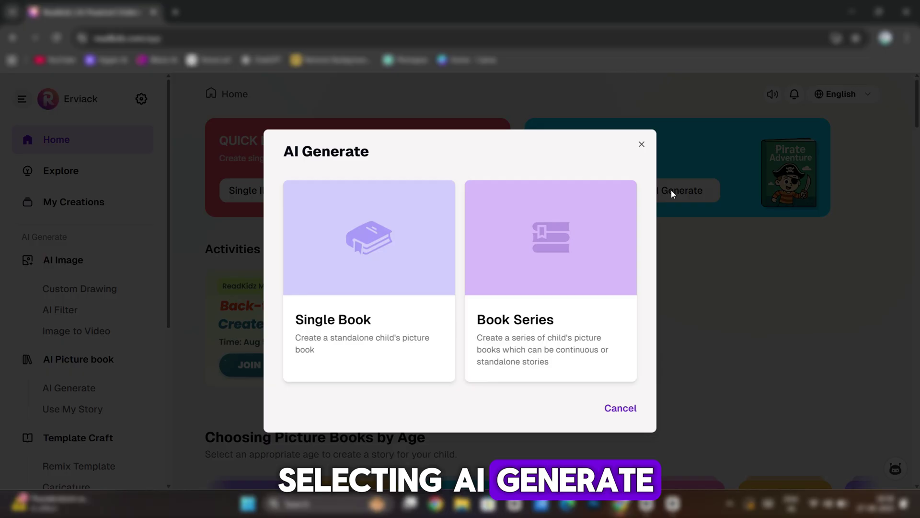
left_click(379, 259)
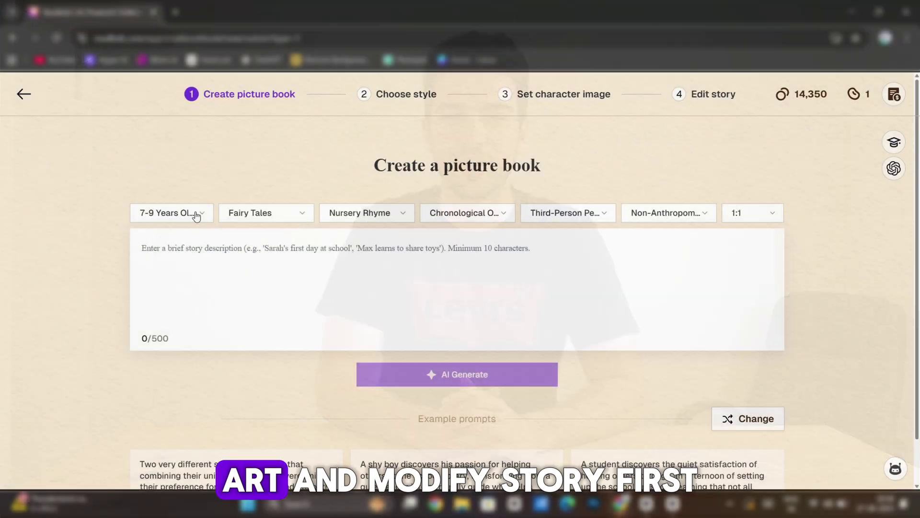
left_click(195, 212)
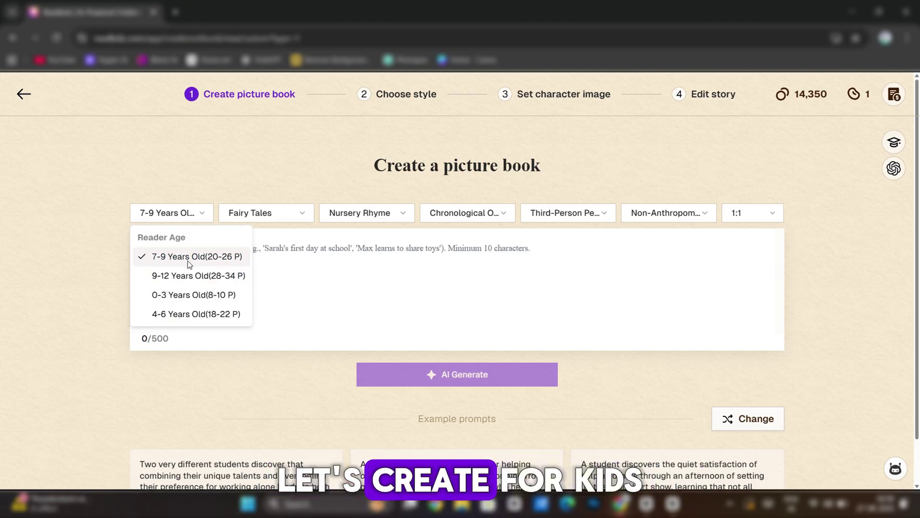
left_click(176, 312)
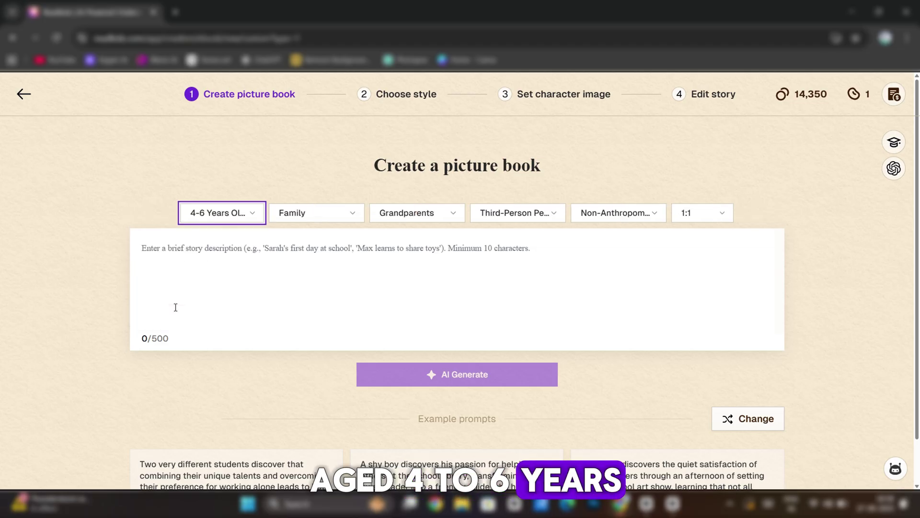
Set the story type to Adventure and the story theme to Pirates.
left_click(324, 218)
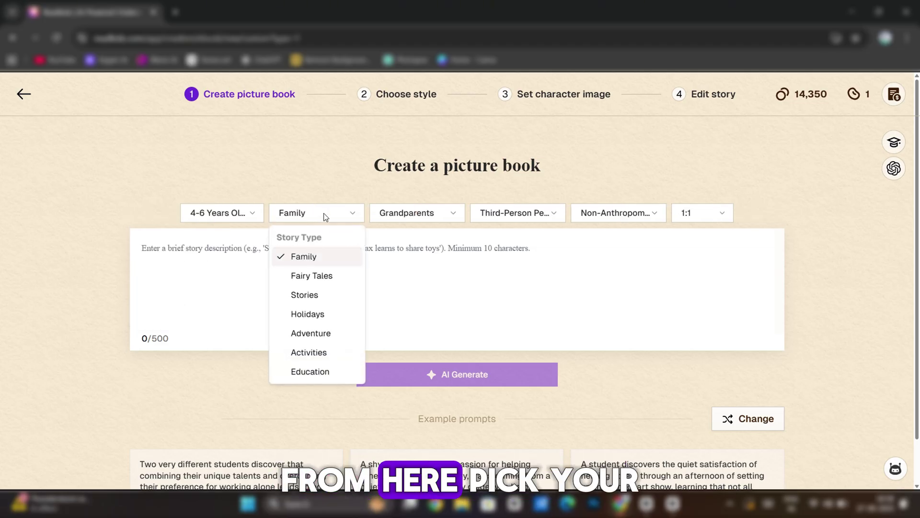
left_click(305, 334)
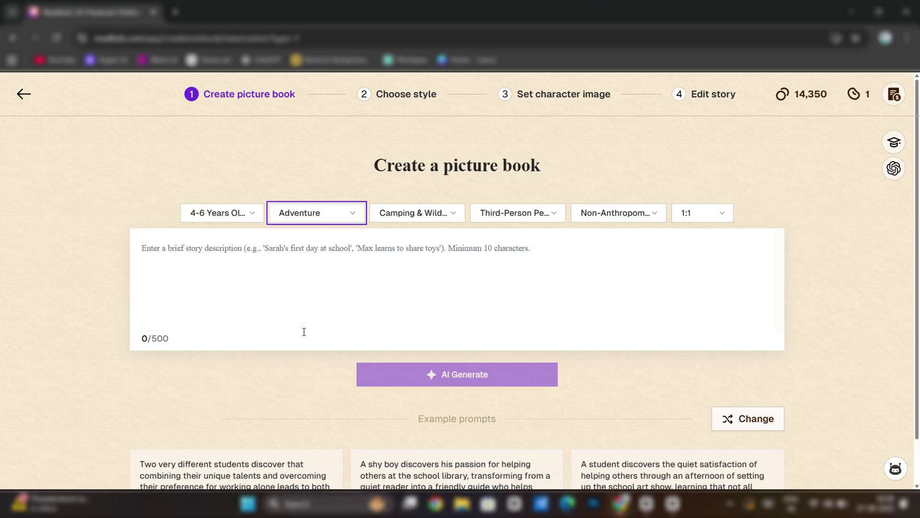
left_click(434, 215)
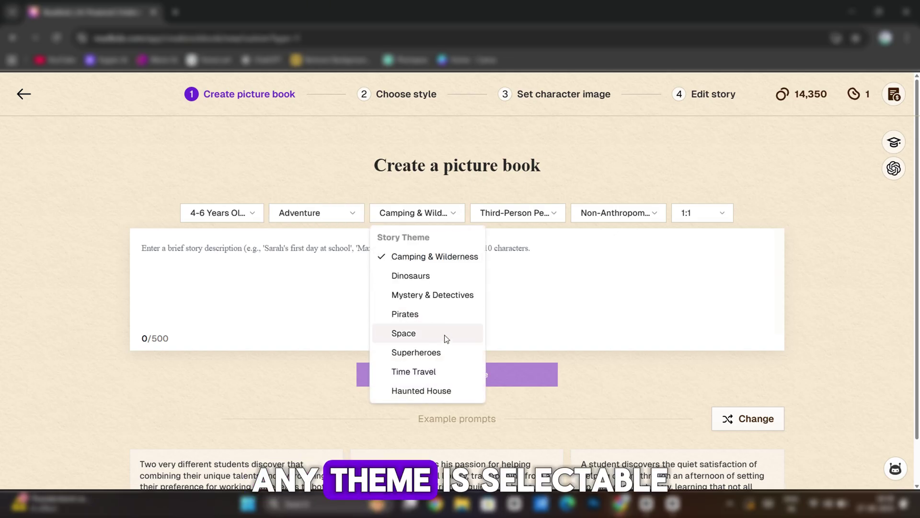
left_click(404, 315)
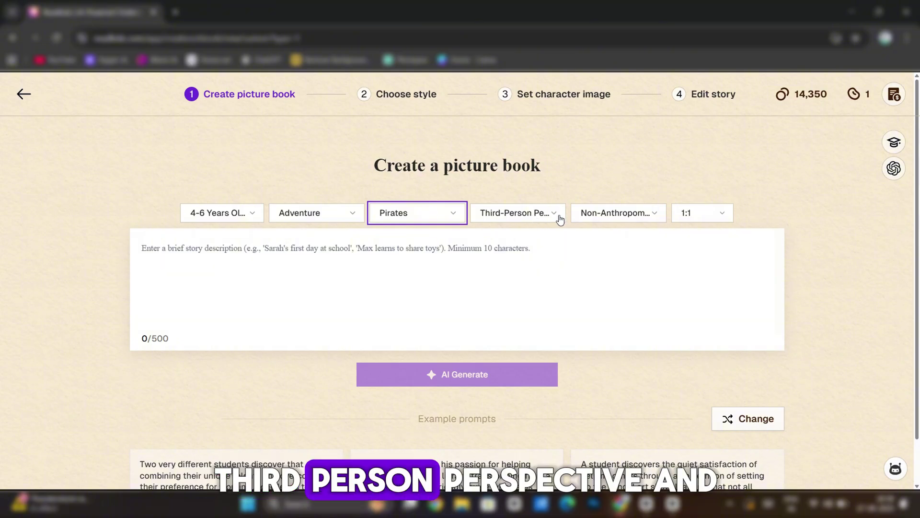
Choose Non-Anthropomorphic characters and a 1:1 size for the picture book.
left_click(648, 213)
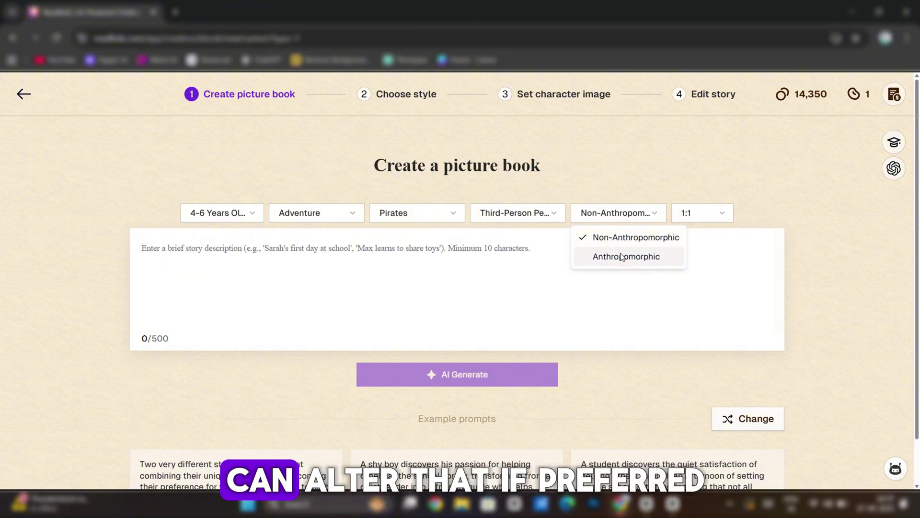
left_click(665, 236)
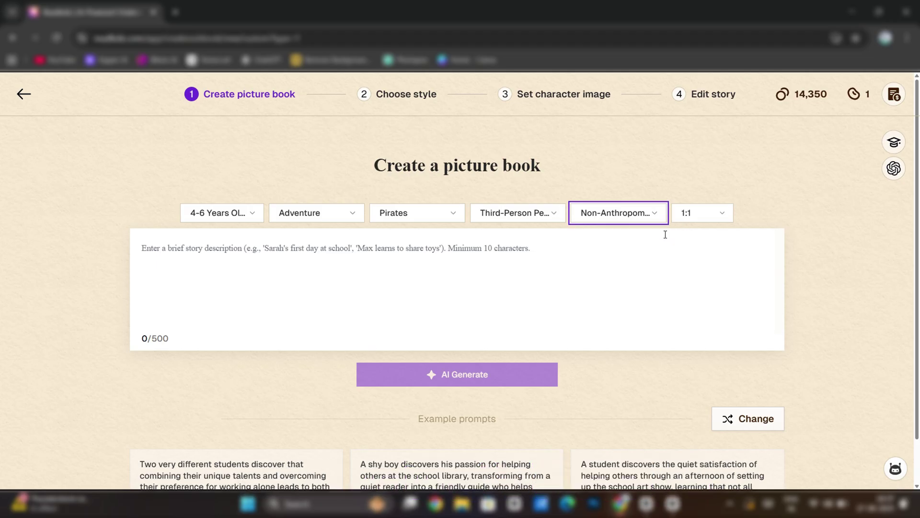
left_click(714, 218)
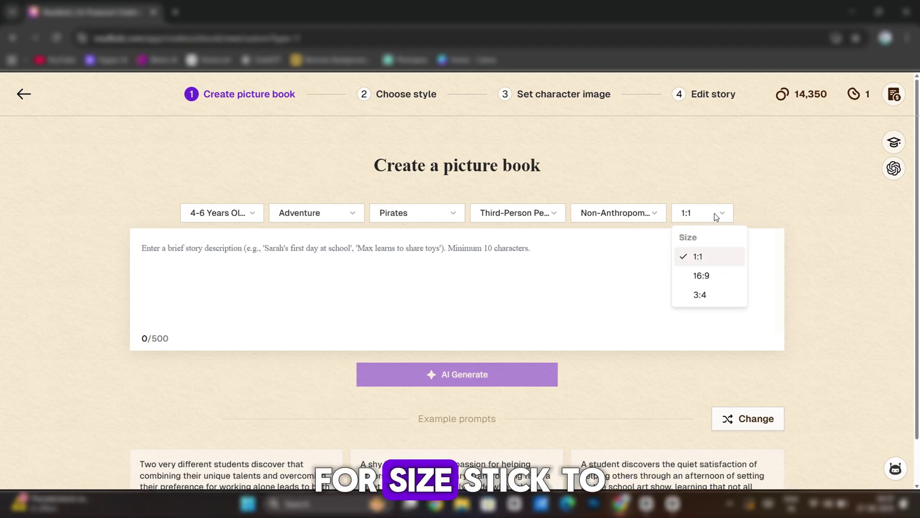
left_click(697, 259)
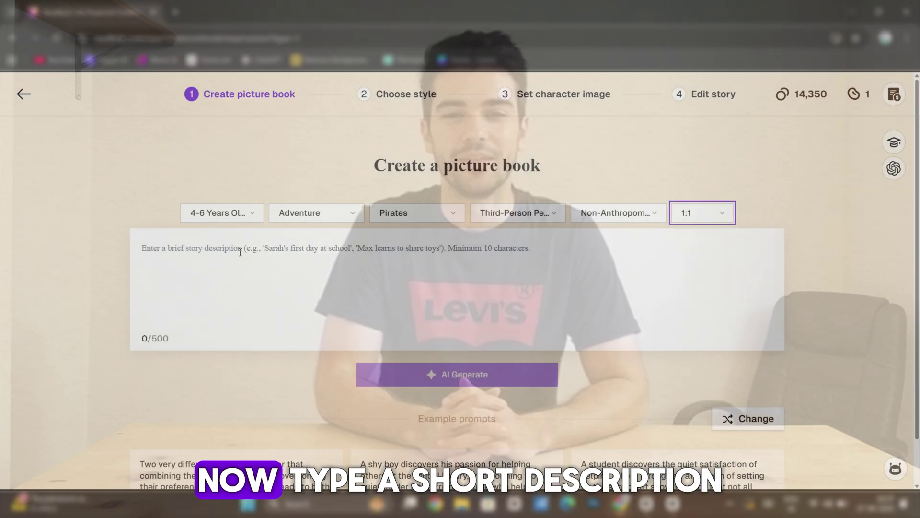
Generate a story from the description "A young pirate sets sail with his crew, discovers a mysterious island, encounters strange creatures, and eventually uncovers hidden treasure".
type("A ")
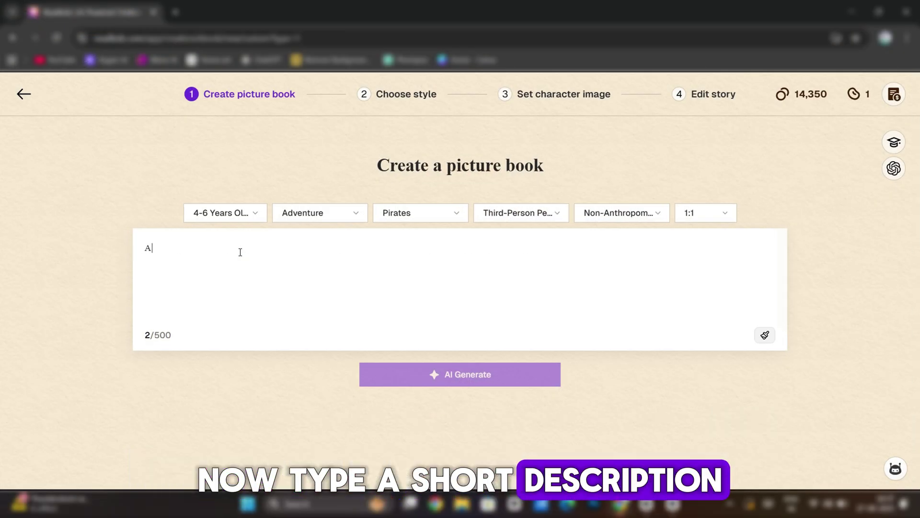
type("young pirate ")
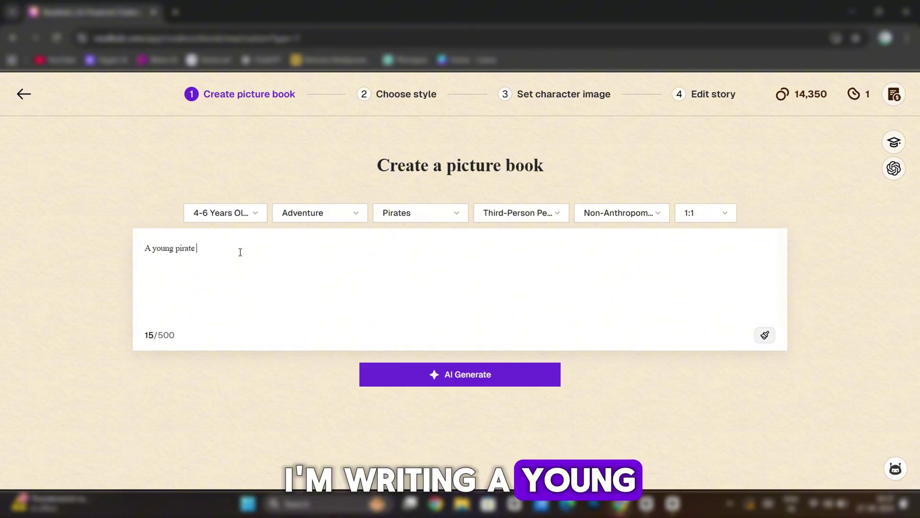
type("sets sail with his")
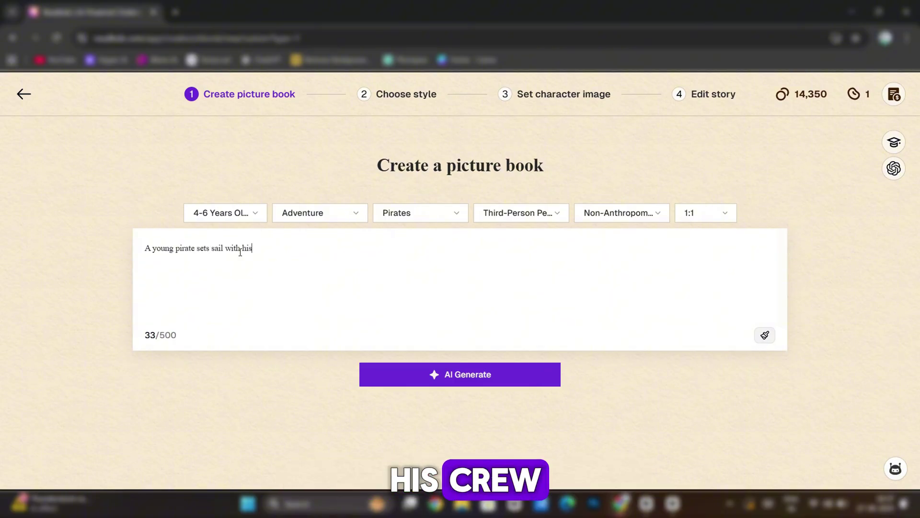
type(" crew, discovers a ")
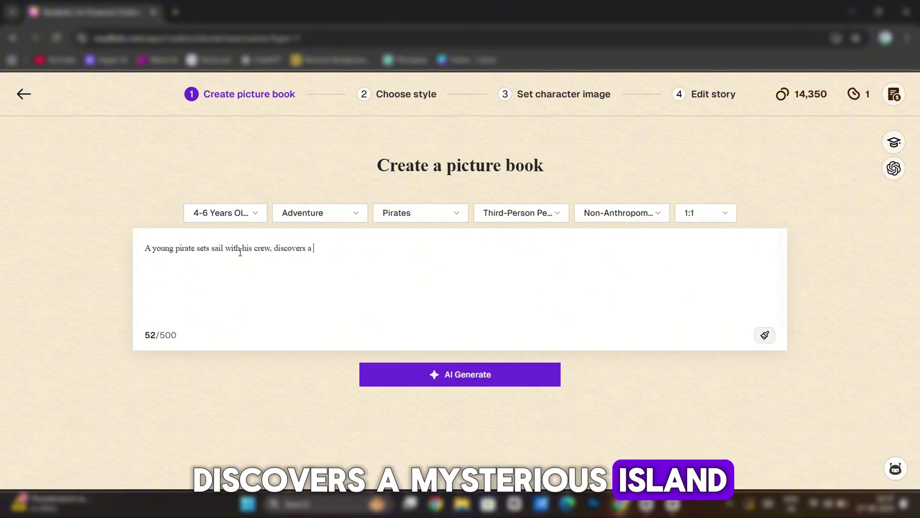
type("mysterious ")
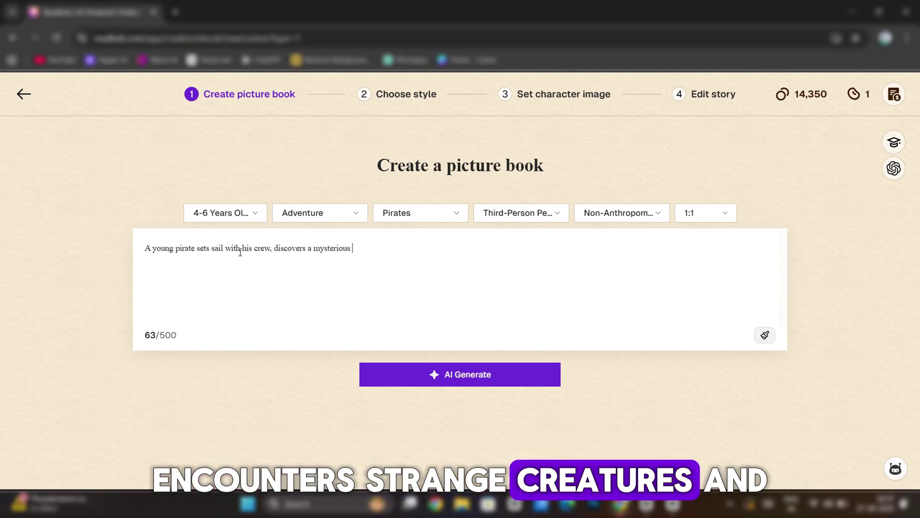
type("island, enciunters")
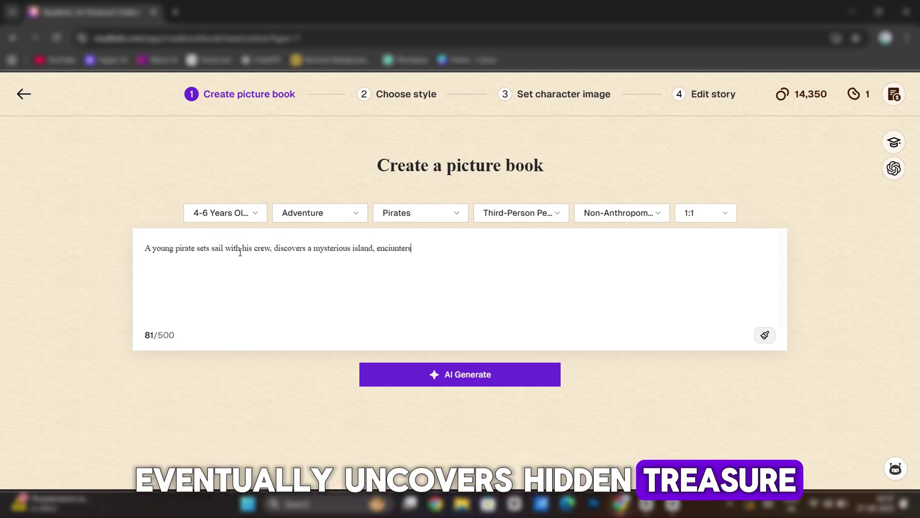
key("BackSpace")
key("BackSpace")
key("BackSpace")
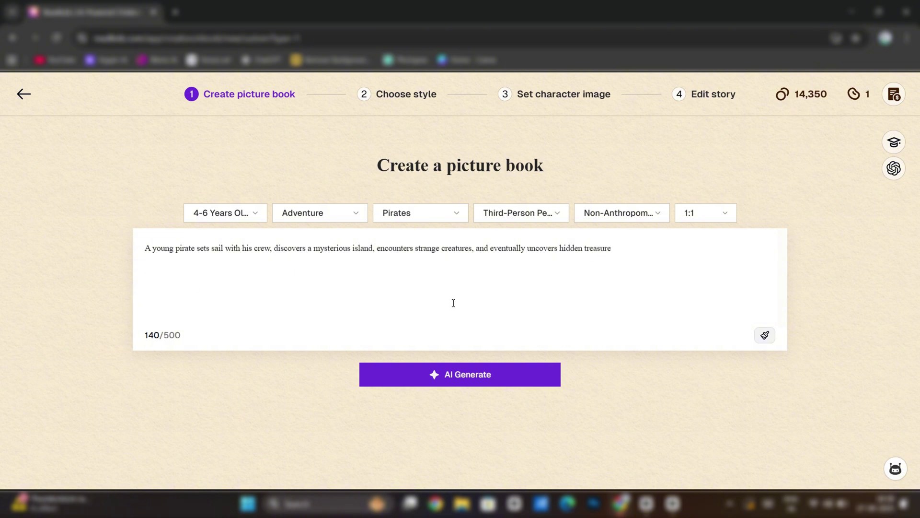
left_click(436, 373)
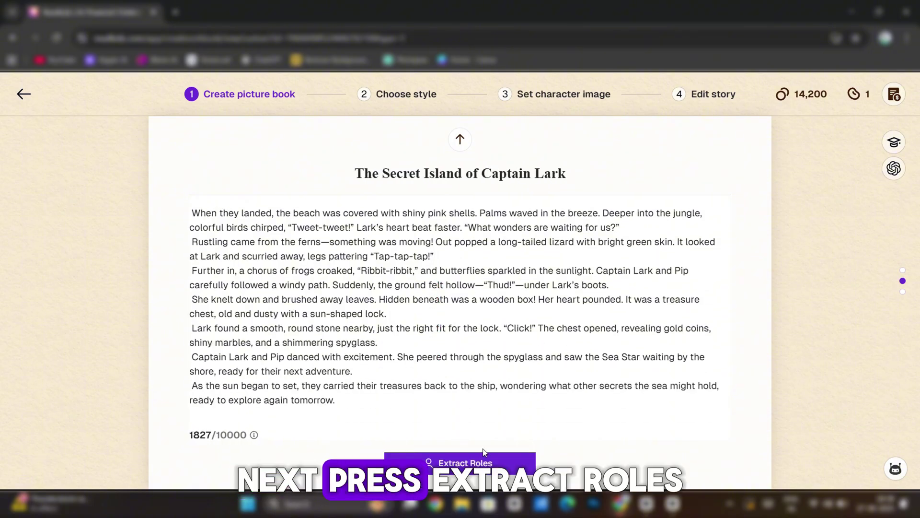
Extract the roles from the generated story and apply Sketchy Doodle Style as the book's drawing style.
left_click(440, 463)
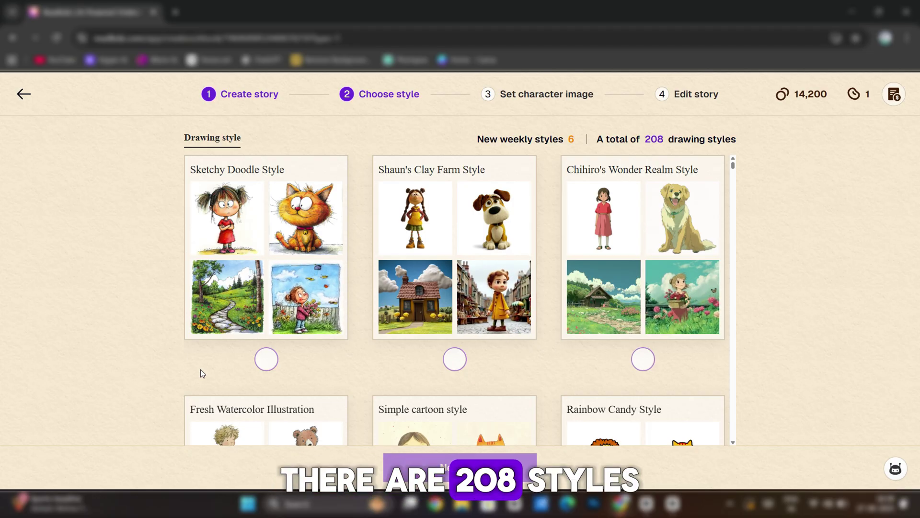
left_click(266, 360)
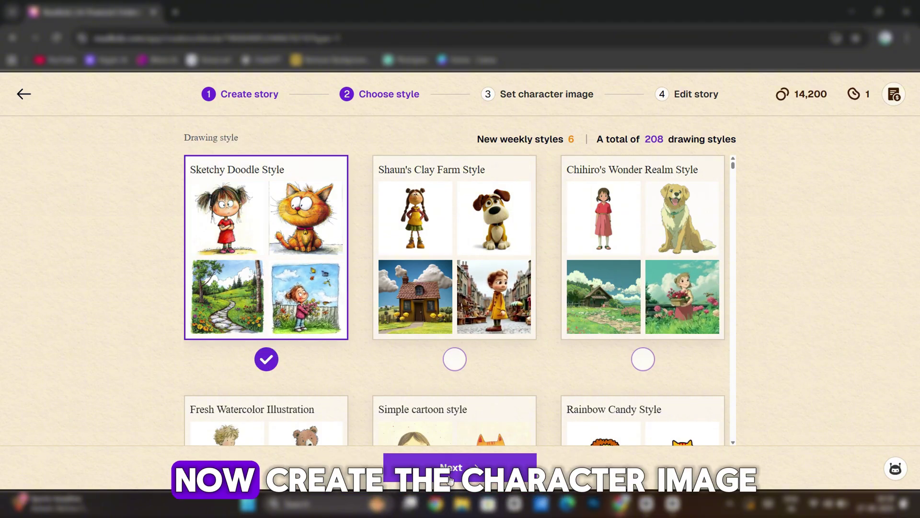
left_click(451, 476)
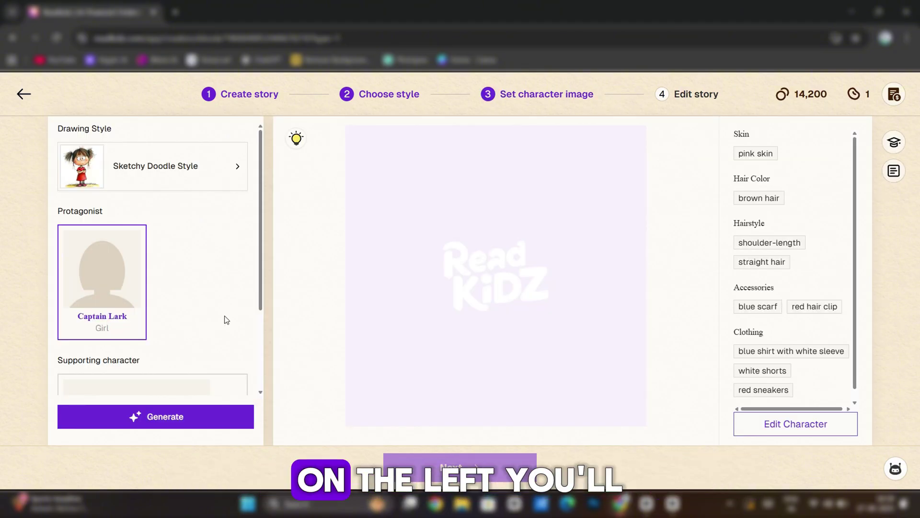
Generate images of the protagonist Captain Lark in Sketchy Doodle Style and select the first variant.
scroll(220, 321, "down", 1)
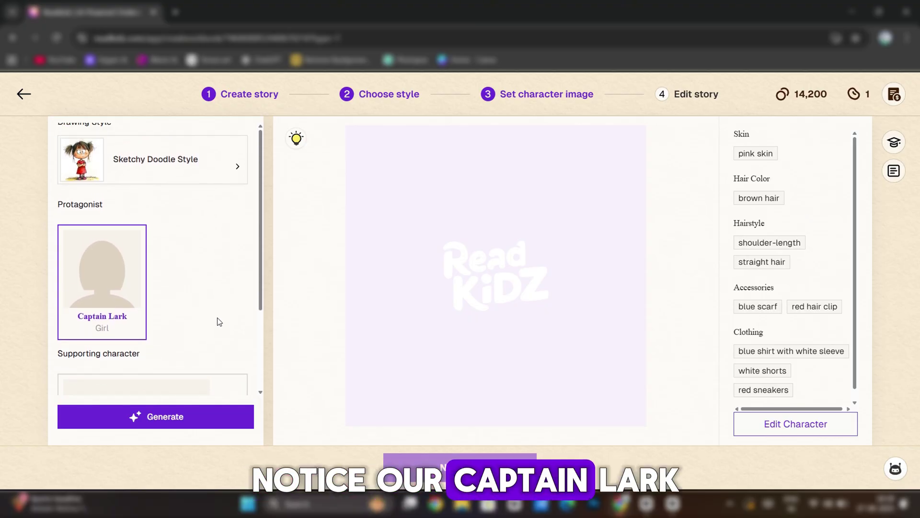
scroll(125, 297, "up", 1)
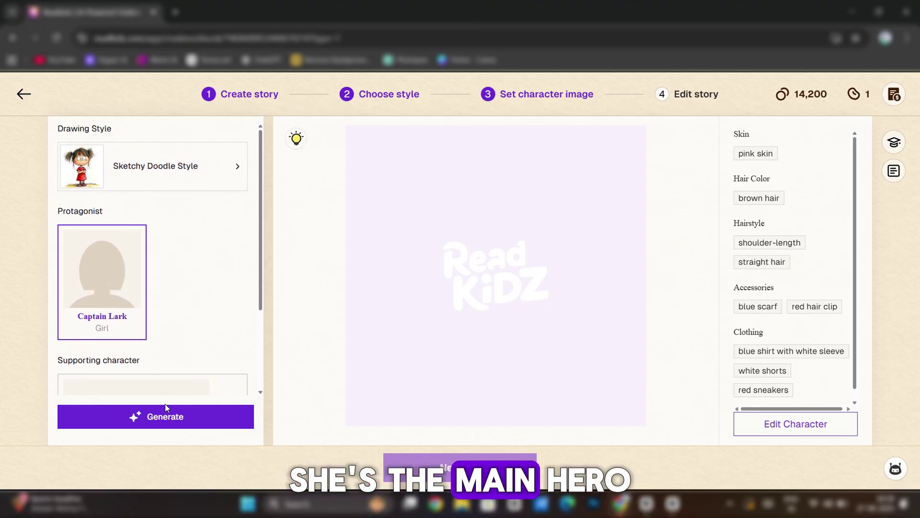
left_click(142, 416)
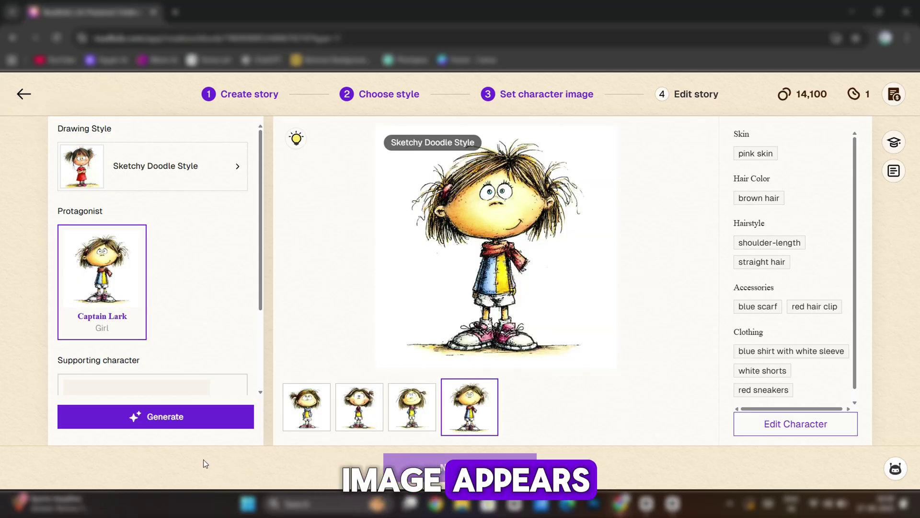
left_click(320, 415)
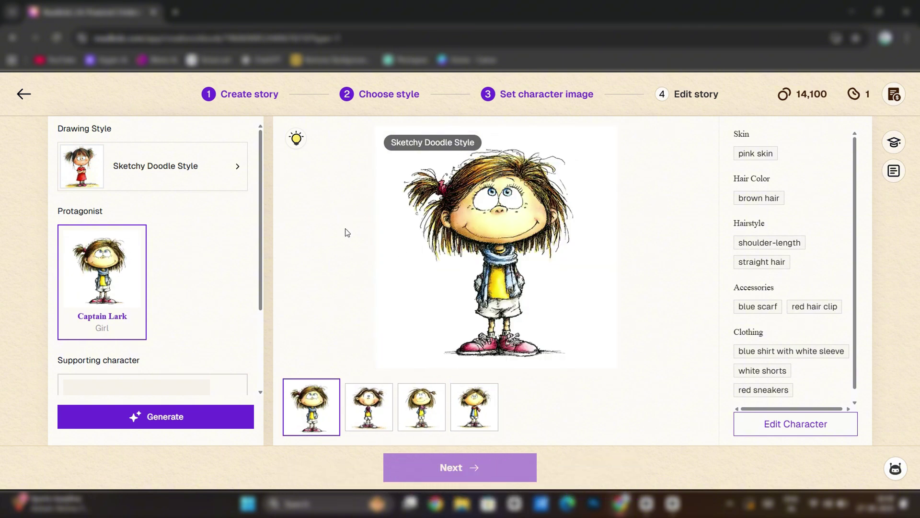
Change the protagonist's drawing style to Chihiro's Wonder Realm Style, accepting the style inconsistency with other characters.
left_click(236, 166)
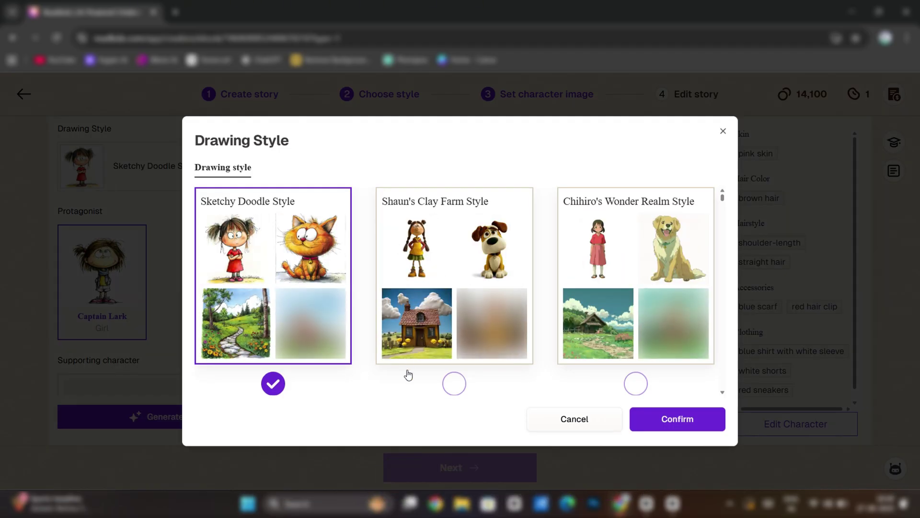
scroll(407, 374, "down", 1)
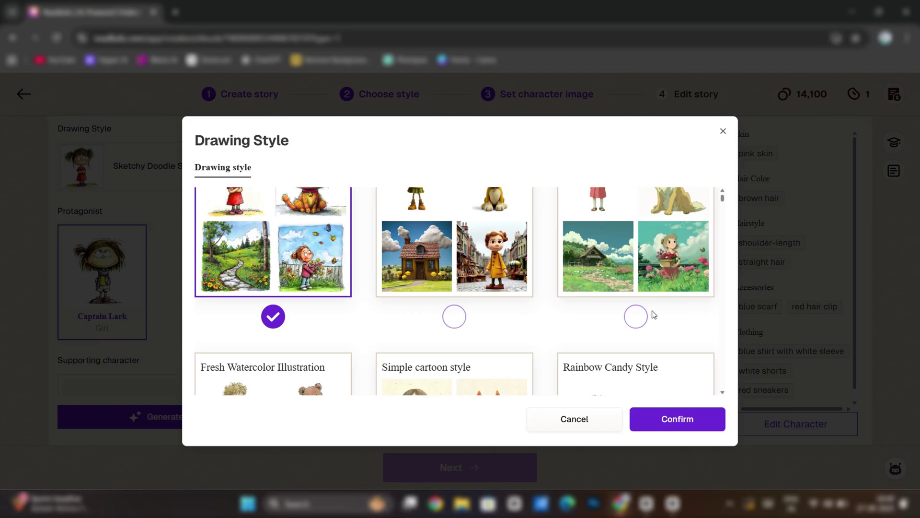
left_click(635, 316)
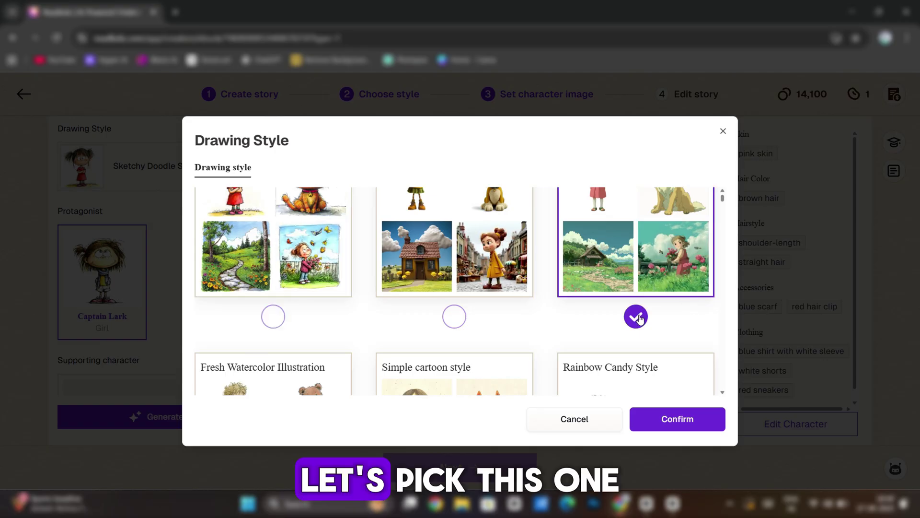
left_click(666, 420)
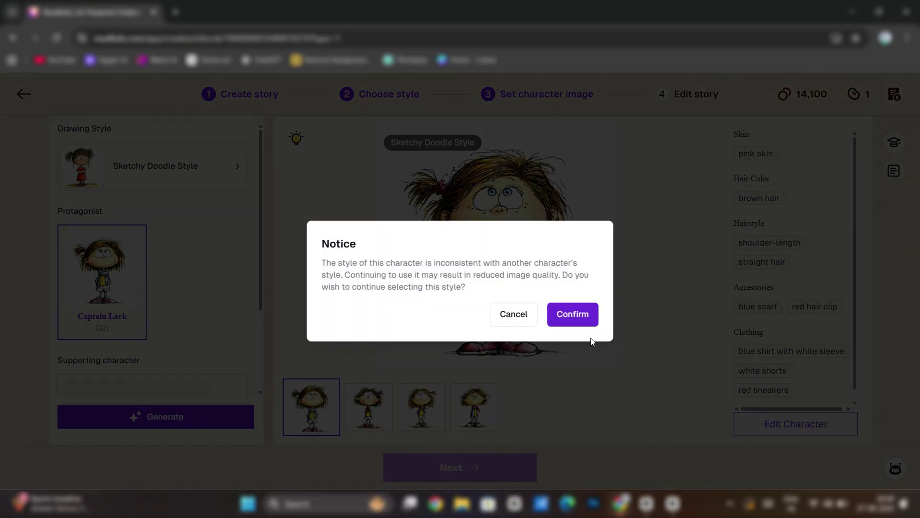
left_click(573, 316)
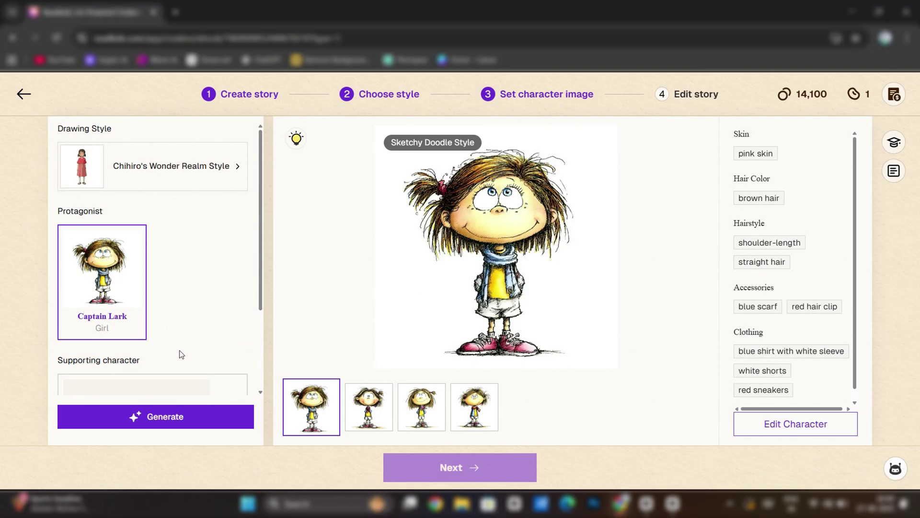
Generate images of Captain Lark in Chihiro's Wonder Realm Style and select the second variant.
left_click(141, 415)
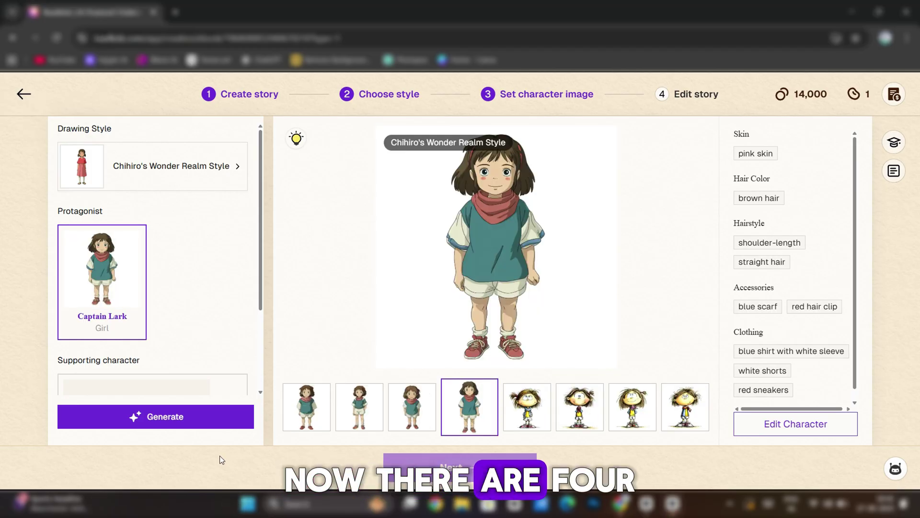
left_click(410, 406)
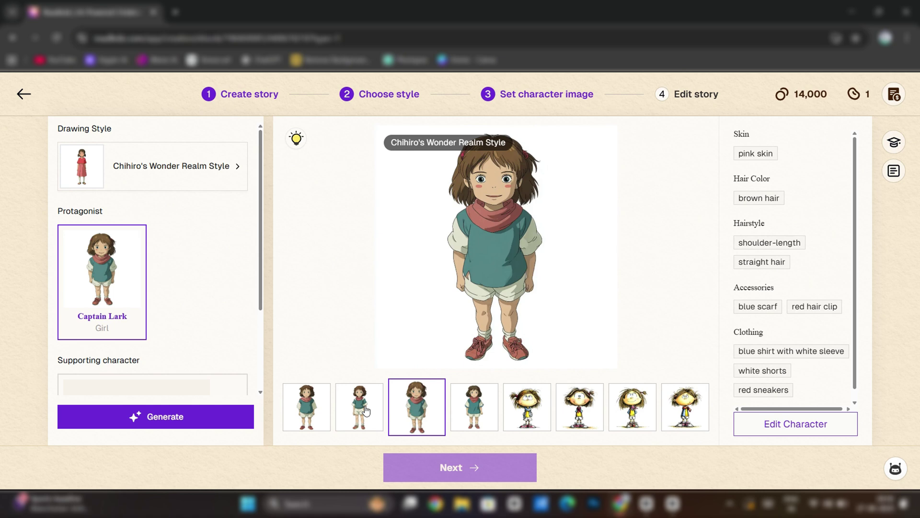
left_click(354, 410)
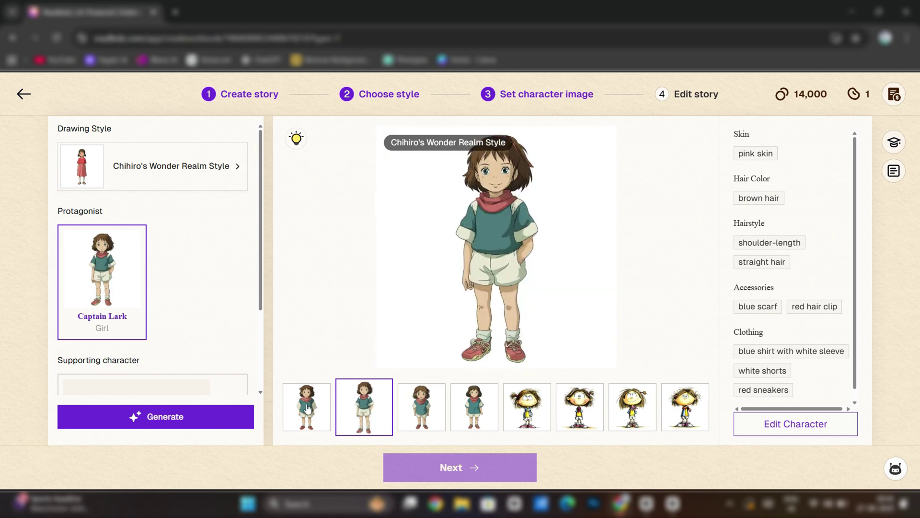
Compare the first Captain Lark variant with the second, reselect the second, and inspect it enlarged.
left_click(308, 408)
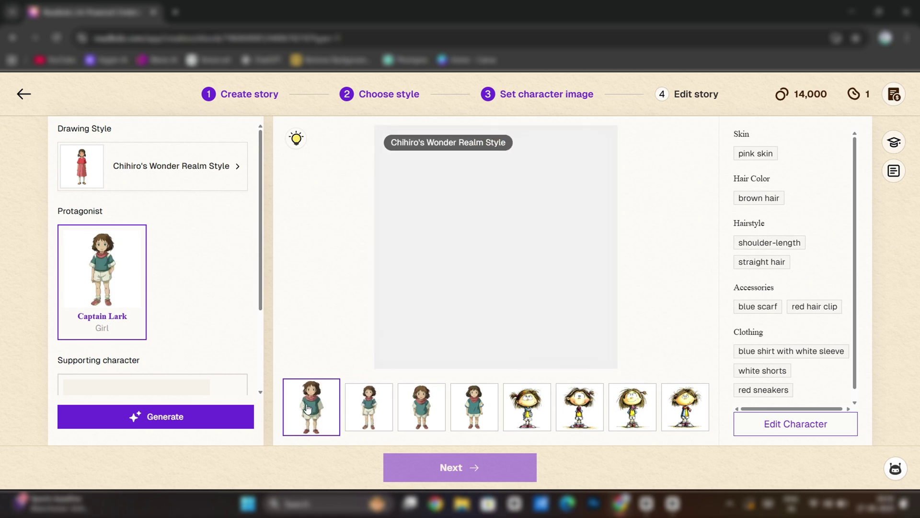
left_click(366, 405)
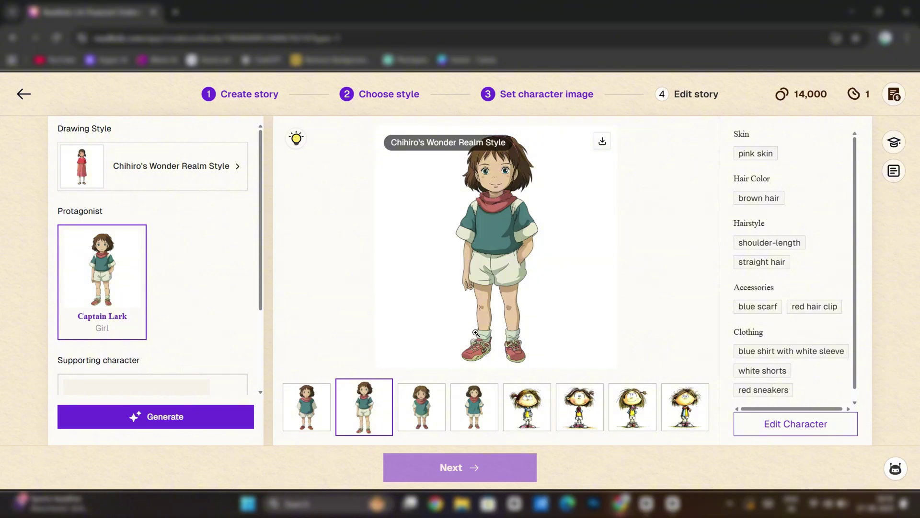
left_click(526, 288)
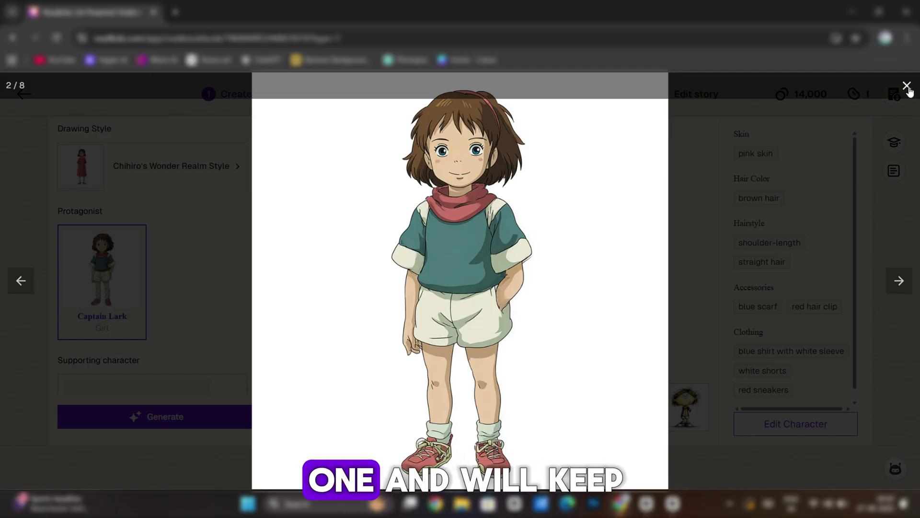
left_click(907, 87)
Generate images of the supporting character Pip in Chihiro's Wonder Realm Style and select the fourth variant.
scroll(226, 297, "down", 2)
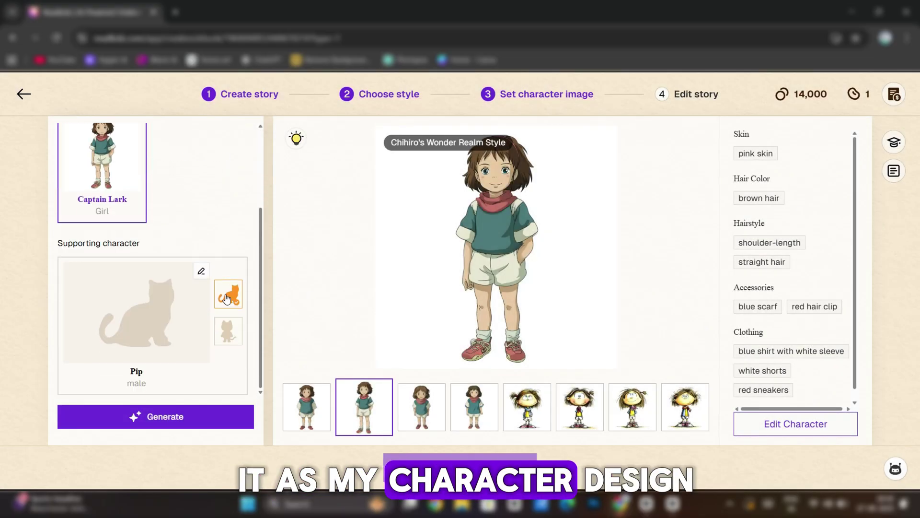
left_click(151, 328)
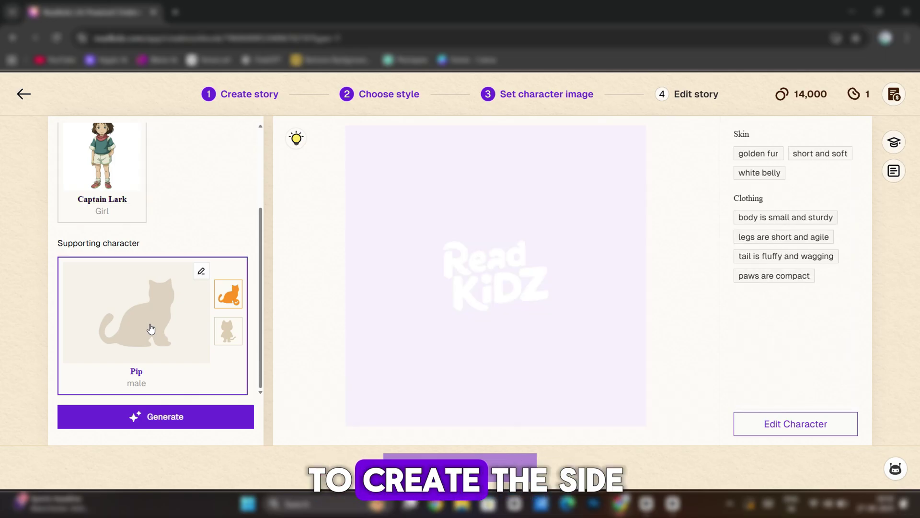
left_click(163, 418)
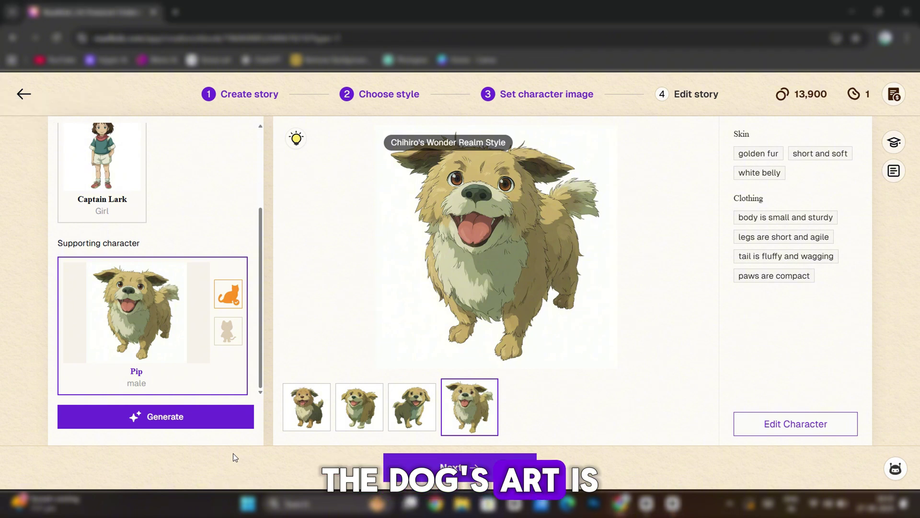
left_click(360, 413)
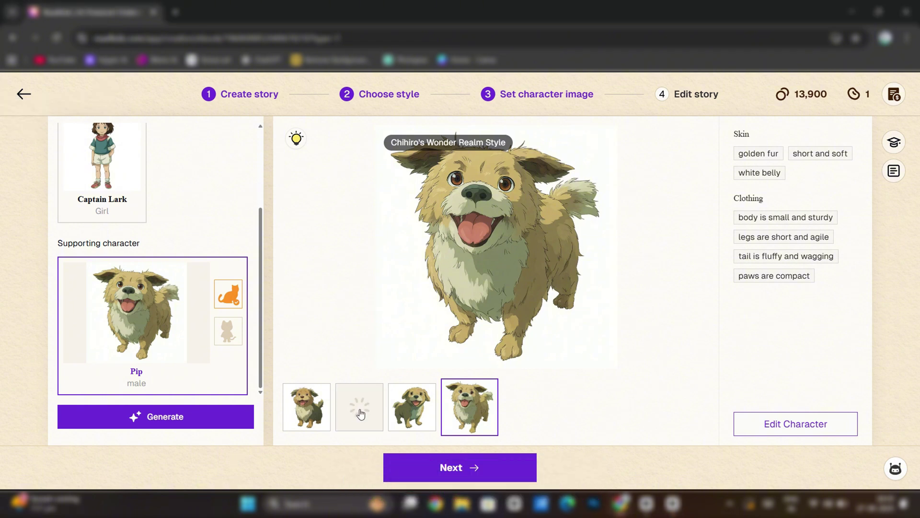
left_click(308, 413)
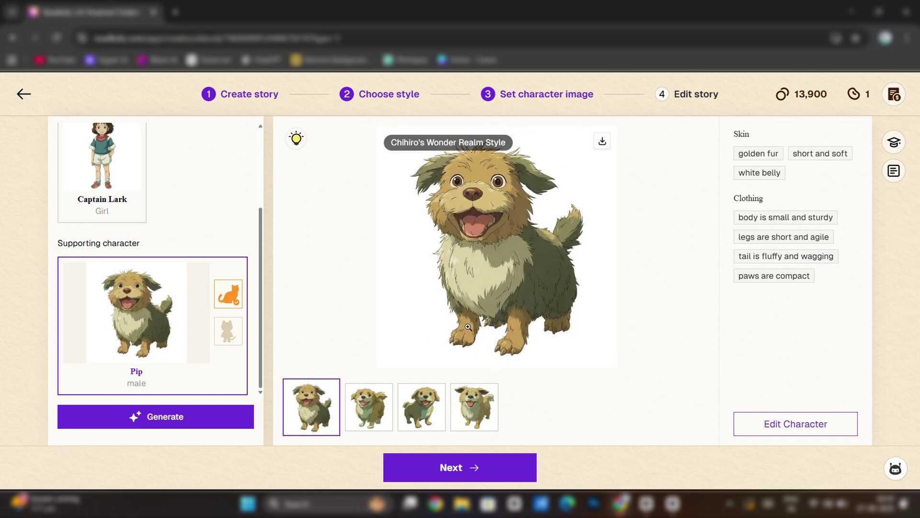
left_click(480, 418)
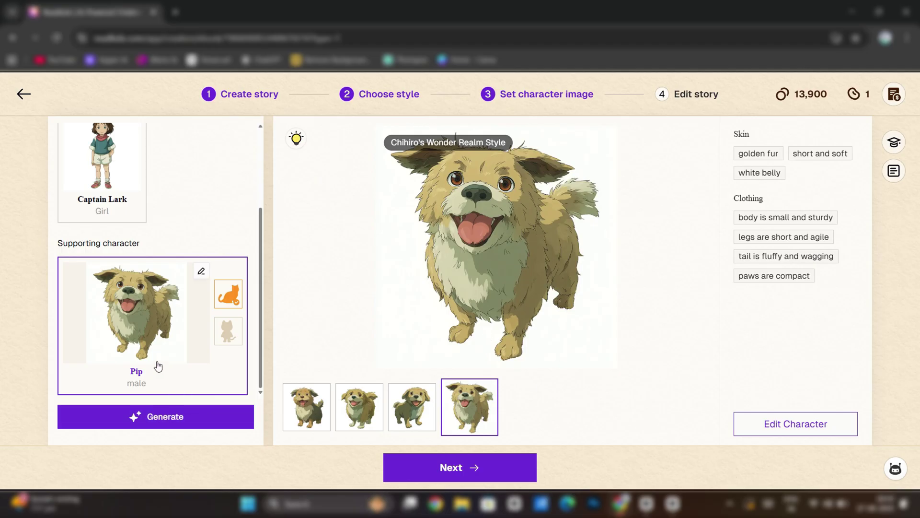
scroll(158, 367, "up", 3)
scroll(165, 306, "down", 3)
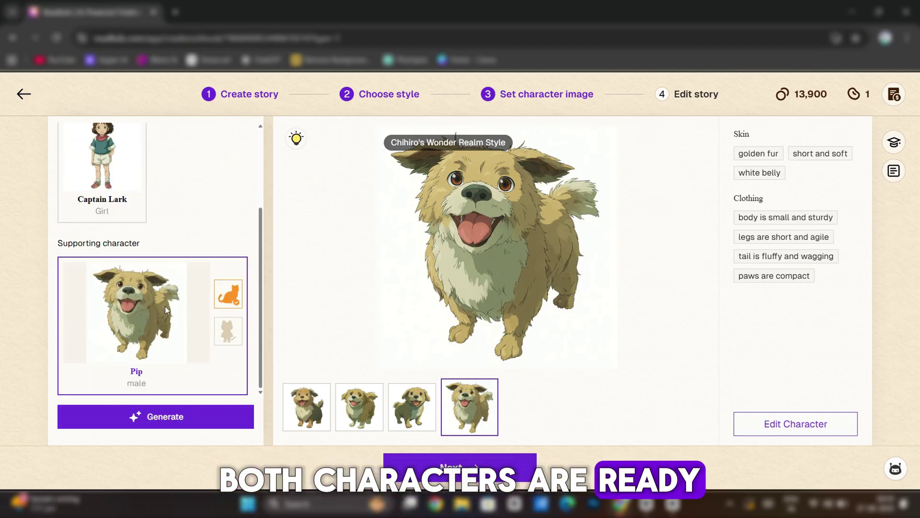
Continue to the storyboards, review the page texts, and accept them to open the book editor.
left_click(461, 475)
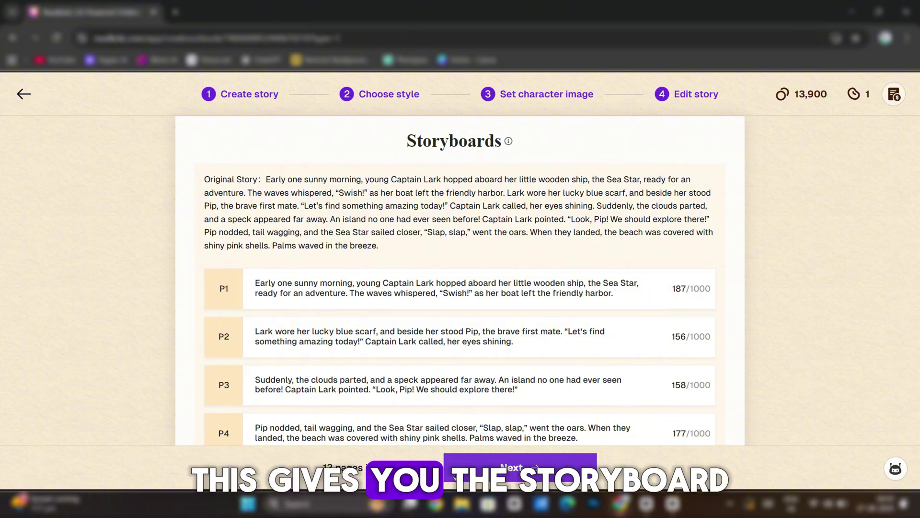
scroll(415, 342, "down", 1)
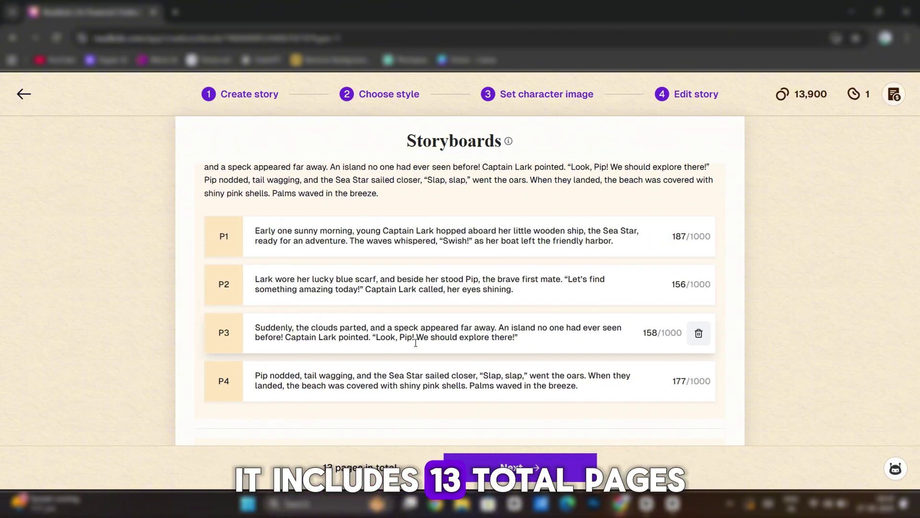
scroll(433, 371, "down", 4)
scroll(431, 312, "up", 5)
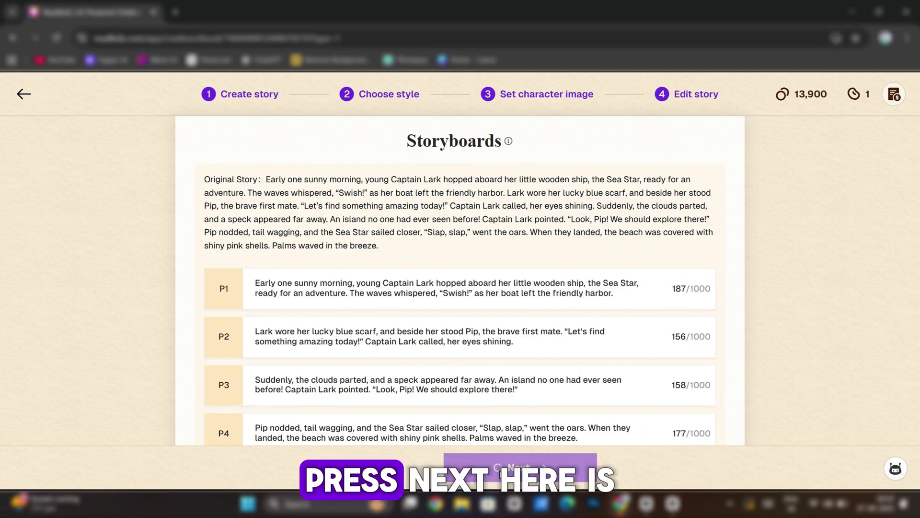
left_click(490, 468)
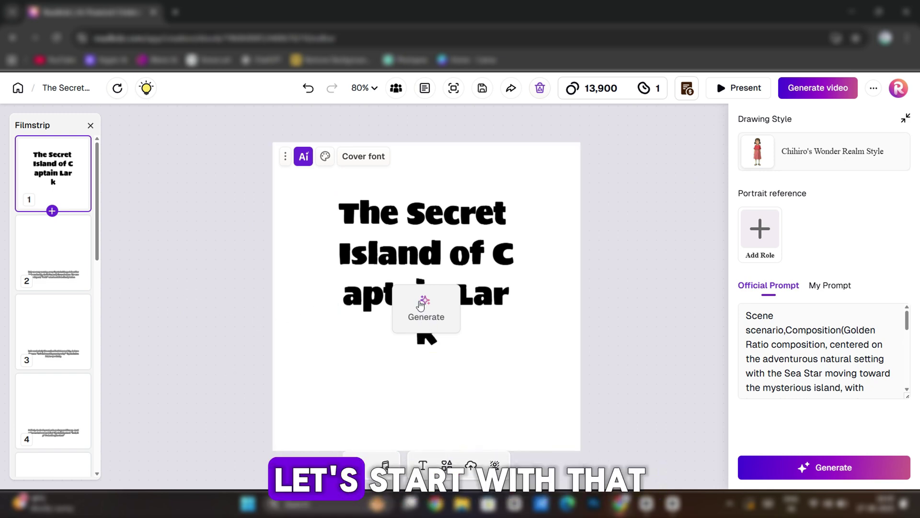
Generate illustrations for the cover page and preview the third variant.
left_click(430, 312)
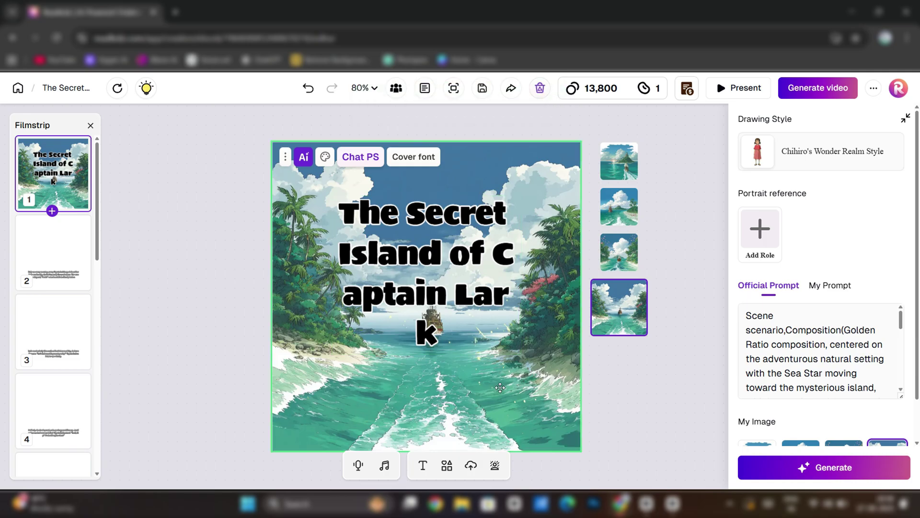
left_click(627, 254)
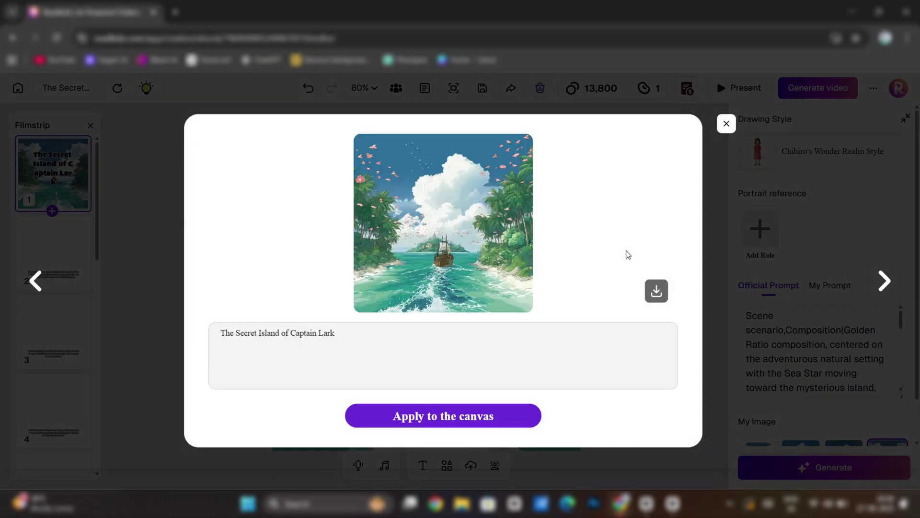
left_click(726, 123)
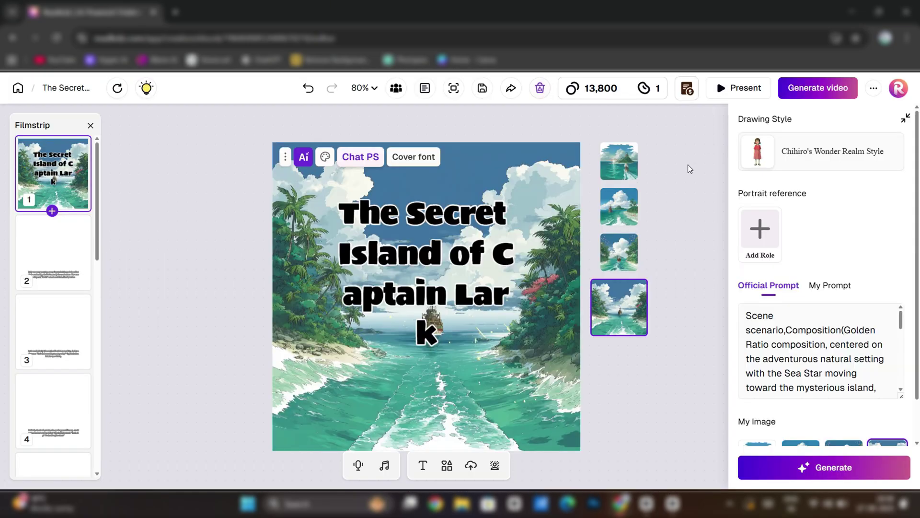
Move the cover title down to the lower part of the cover, below the ship.
left_click(437, 250)
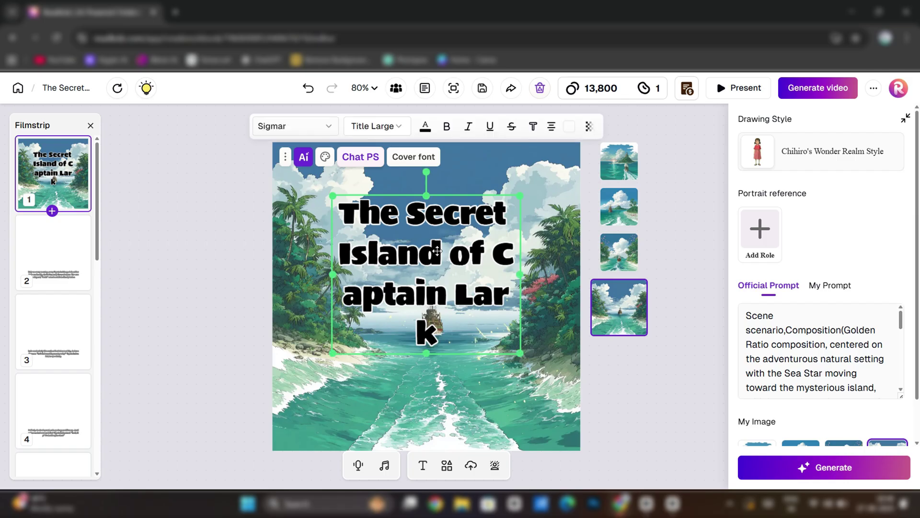
left_click_drag(437, 250, 425, 386)
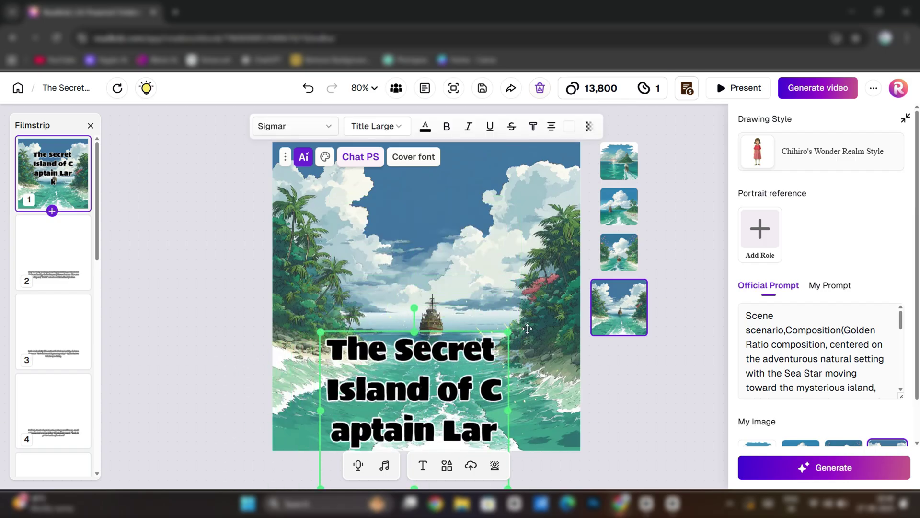
Browse the generated cover variants and apply the first one, a sailing ship approaching a towered island, to the canvas.
left_click(618, 255)
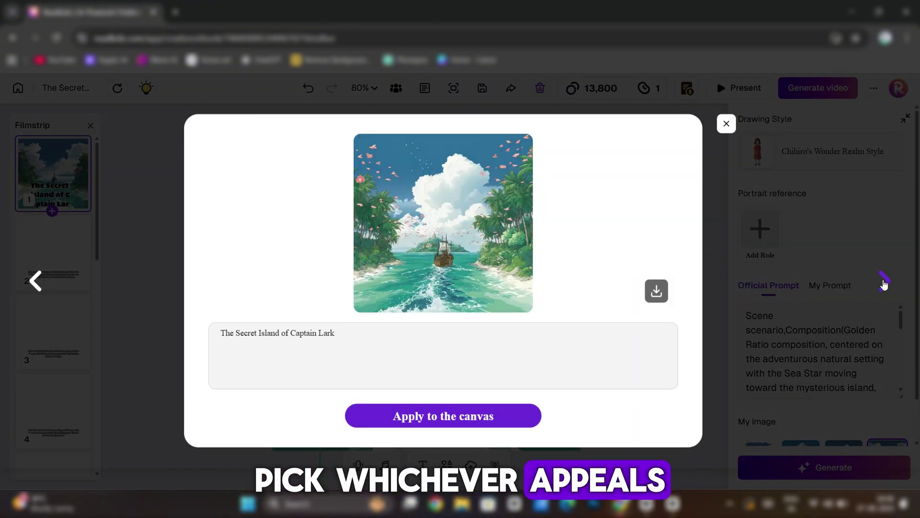
left_click(884, 282)
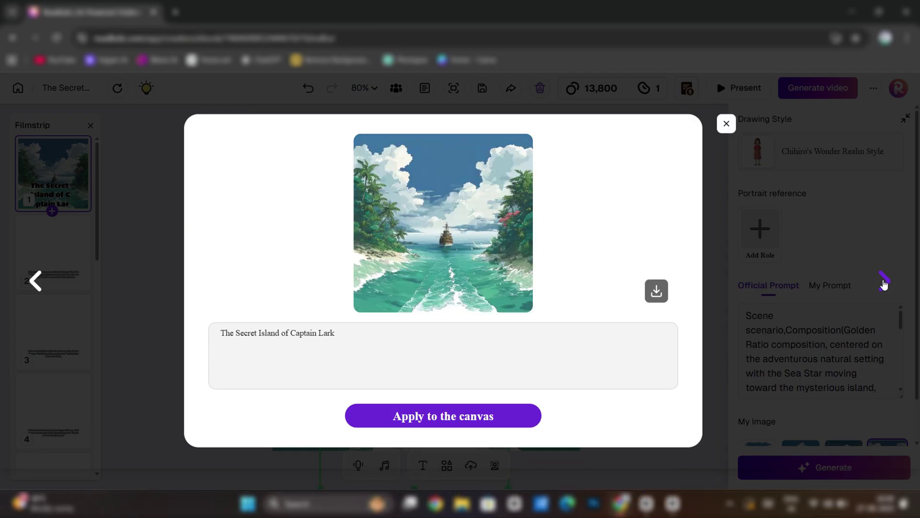
left_click(884, 282)
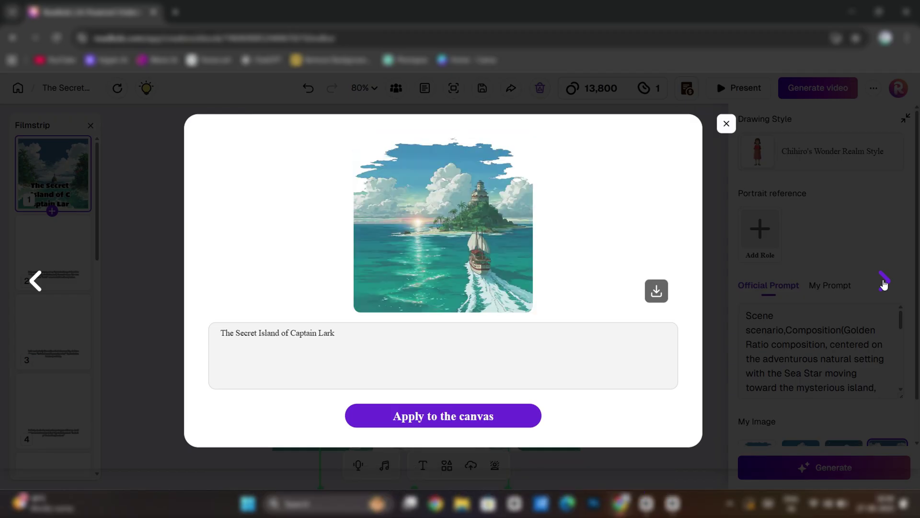
left_click(884, 282)
left_click(884, 282)
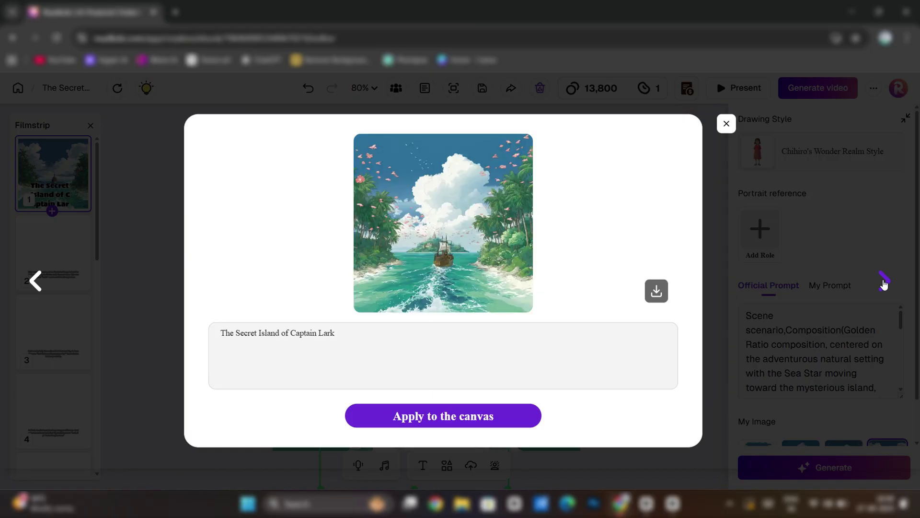
left_click(884, 283)
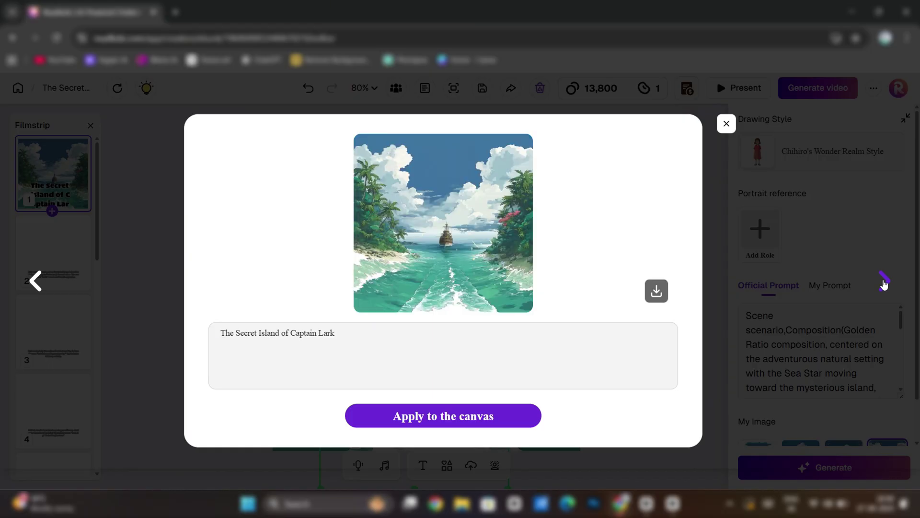
left_click(884, 283)
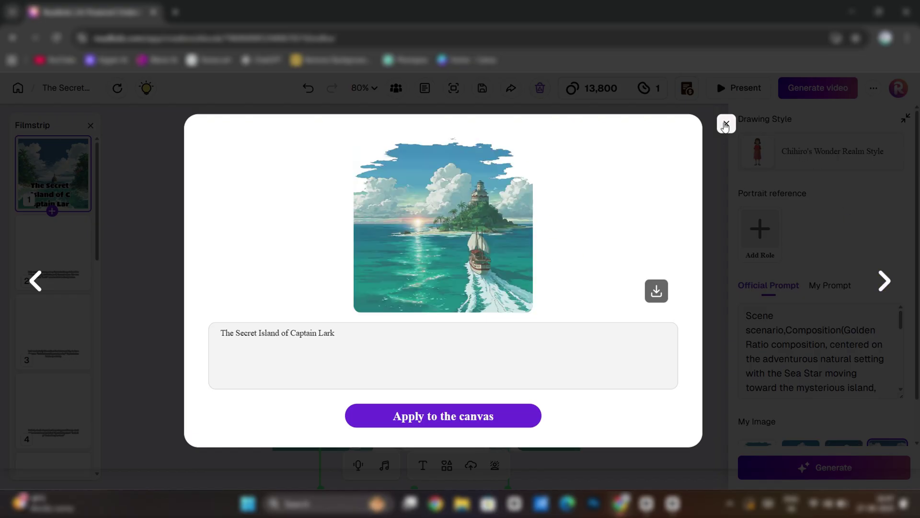
left_click(726, 124)
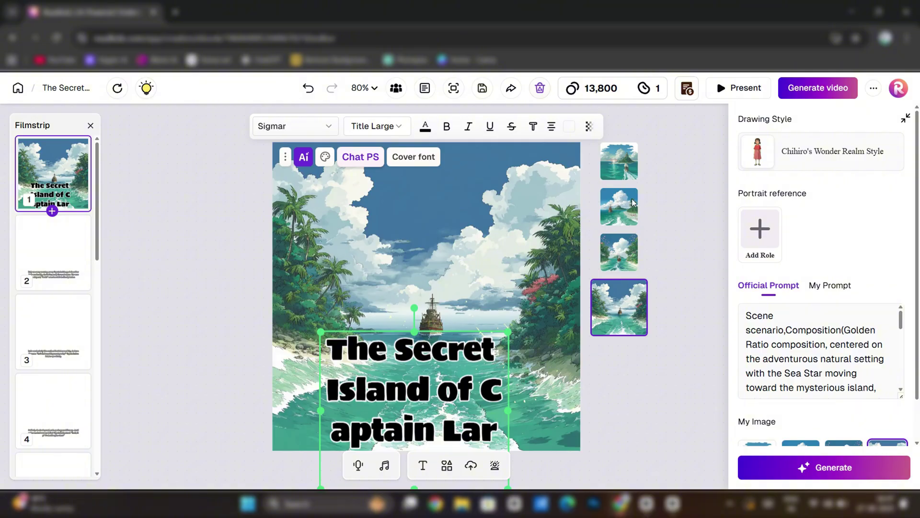
left_click(618, 172)
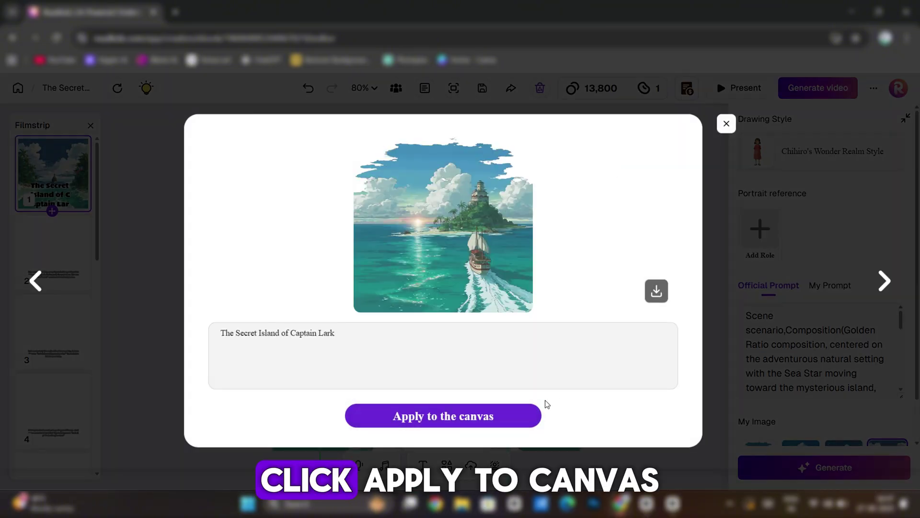
left_click(486, 417)
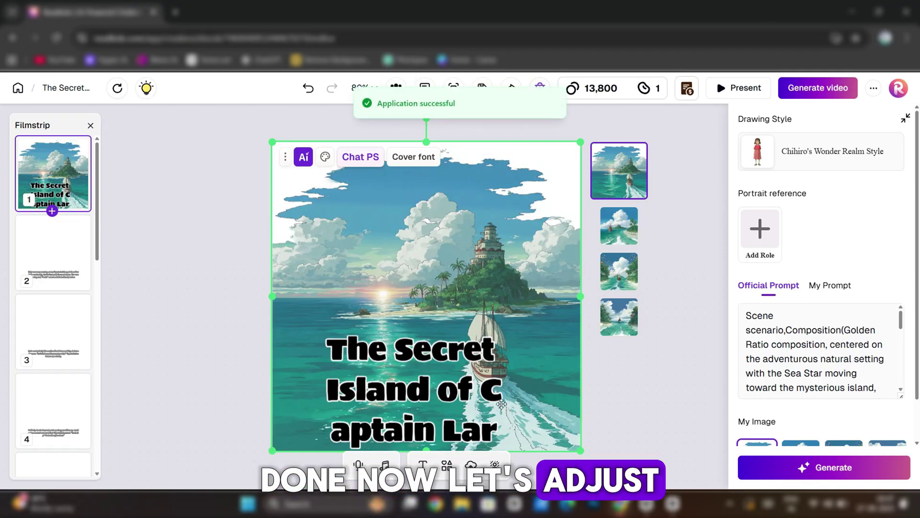
Move the title to the top of the cover and widen it, breaking the lines as "The Secret Island" and "of Captain Lark".
left_click(426, 367)
left_click_drag(426, 367, 387, 251)
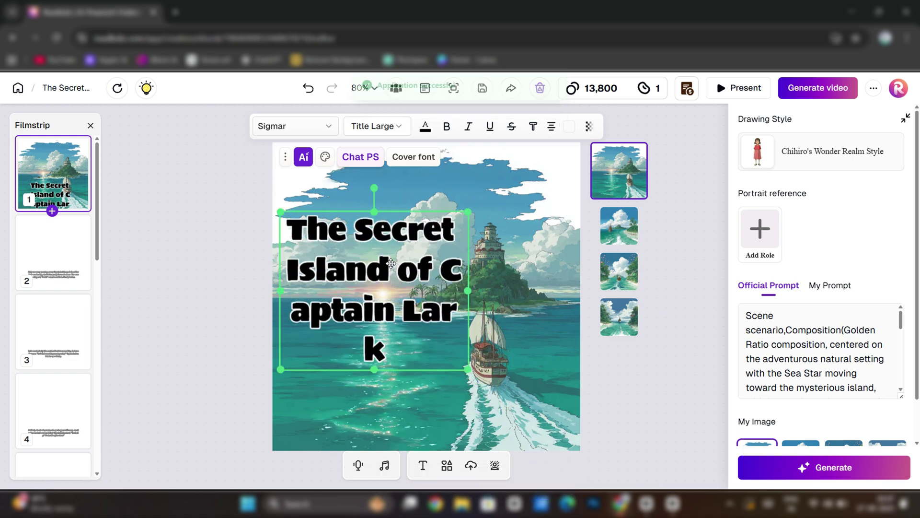
left_click_drag(467, 289, 524, 286)
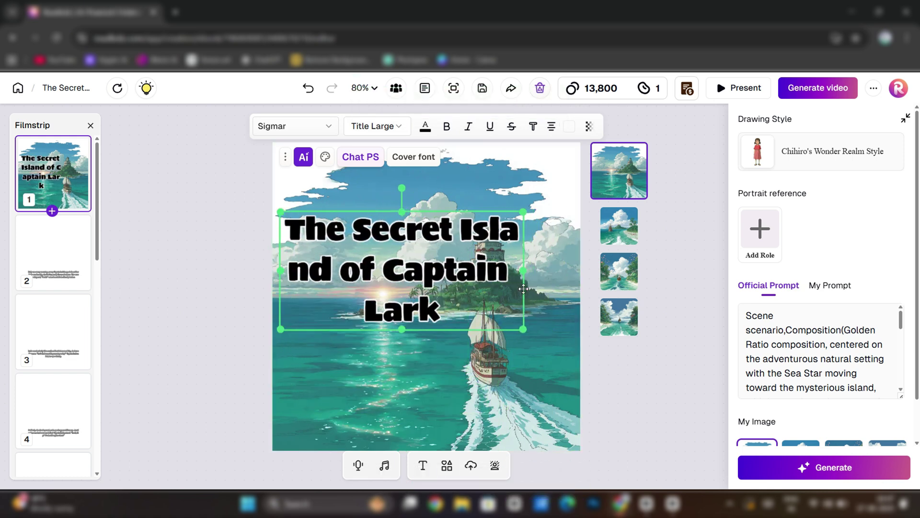
double_click(484, 228)
left_click(384, 271)
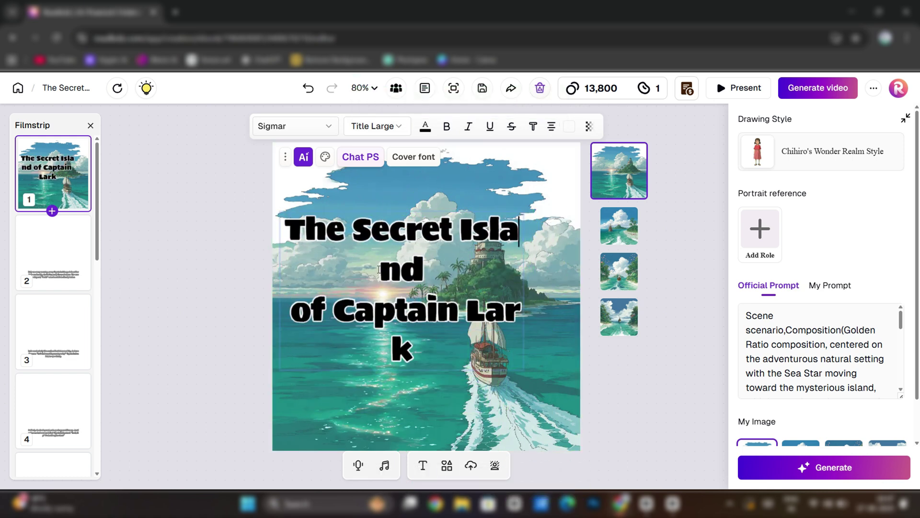
left_click_drag(524, 294, 569, 293)
left_click_drag(470, 252, 472, 218)
Try the pink Bokai cover font and give the title the pale yellow Amorlate cover font.
left_click(413, 156)
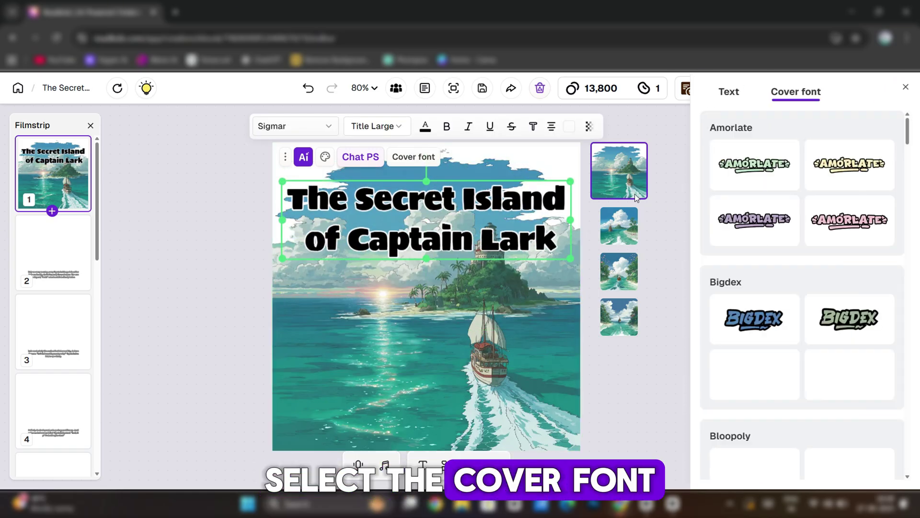
left_click(843, 172)
left_click(857, 390)
scroll(843, 407, "down", 20)
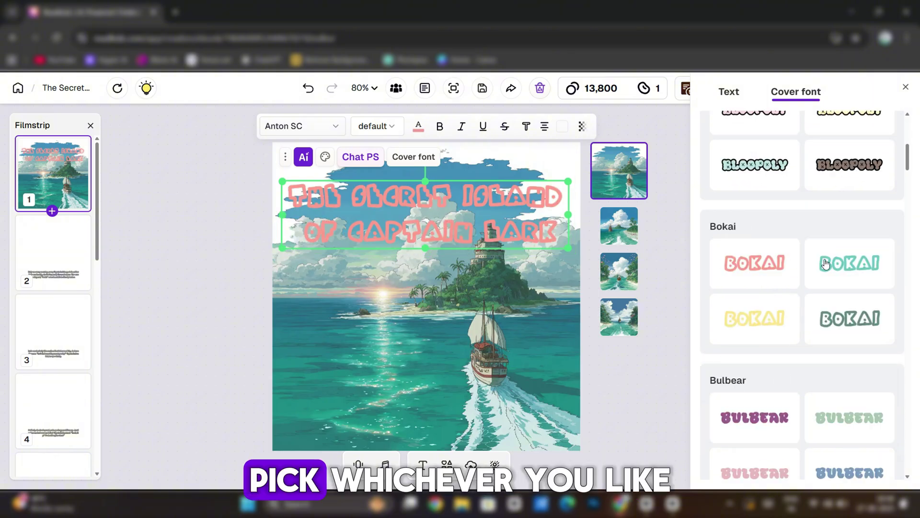
scroll(843, 421, "down", 4)
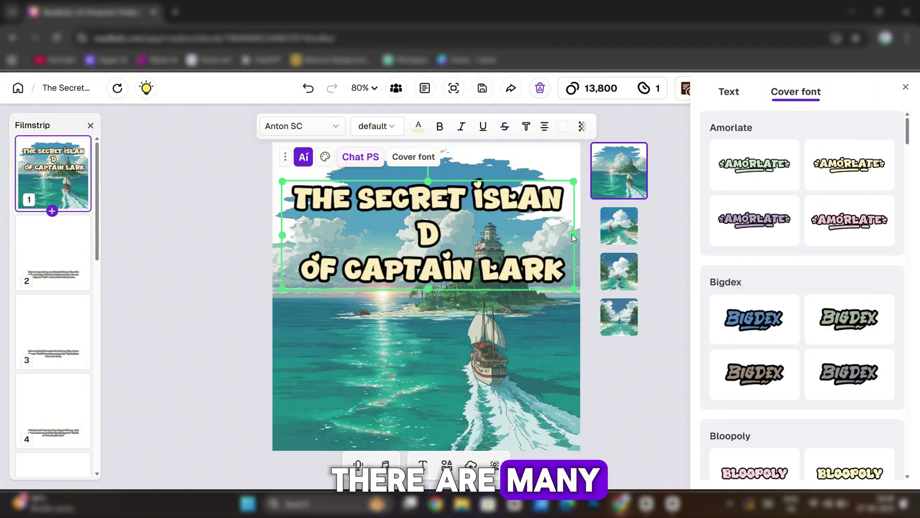
Resize and reposition the cover title so it fits on two lines, and show the red margin guides.
left_click_drag(571, 234, 601, 238)
mouse_move(282, 182)
left_mouse_down()
mouse_move(322, 191)
mouse_move(295, 184)
left_mouse_up()
left_click_drag(455, 223, 481, 217)
left_click(873, 87)
left_click(780, 145)
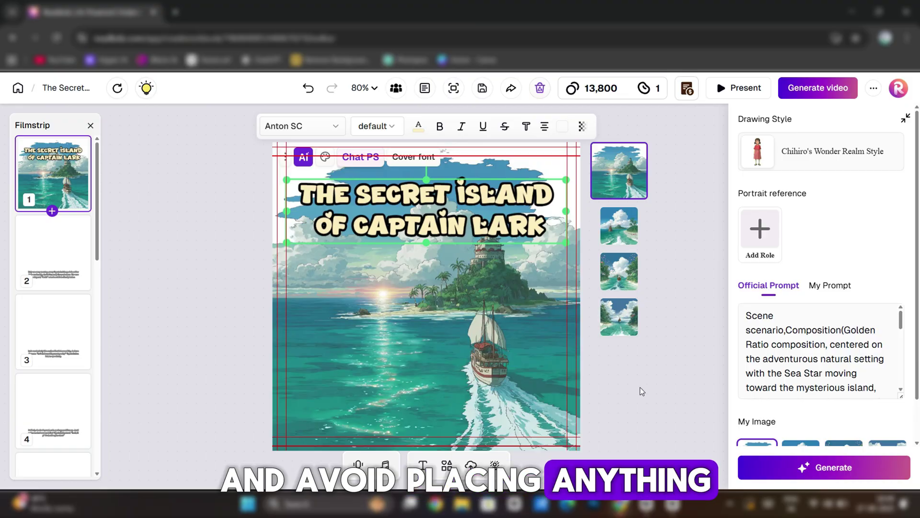
Open page 2 and generate its illustration from the official prompt with Captain Lark as the portrait reference.
left_click(178, 230)
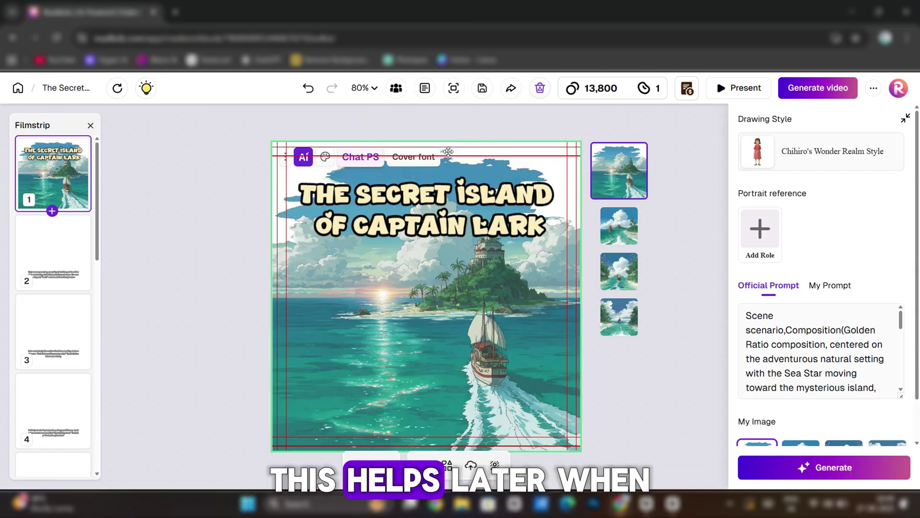
left_click(52, 252)
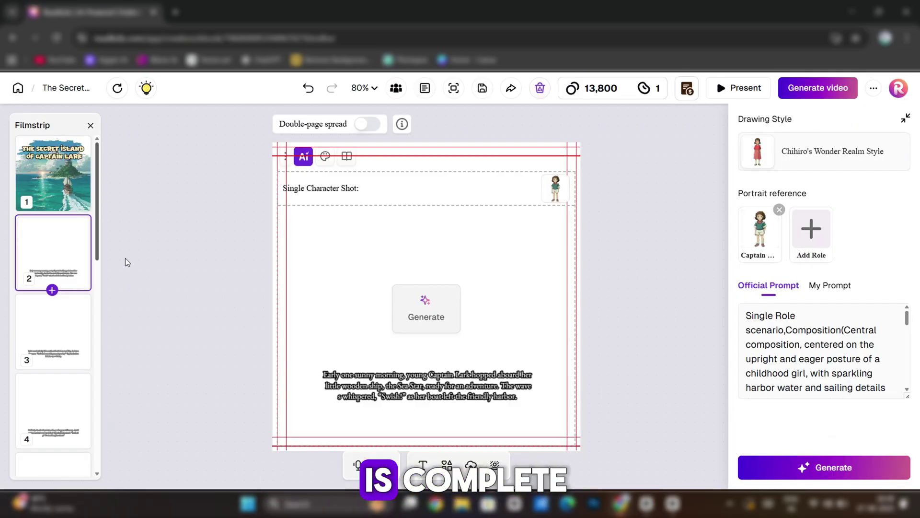
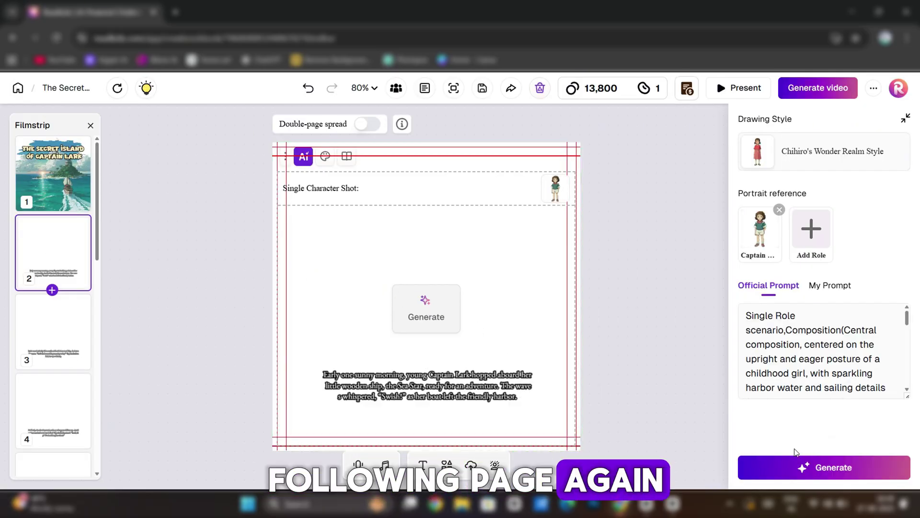
left_click(809, 465)
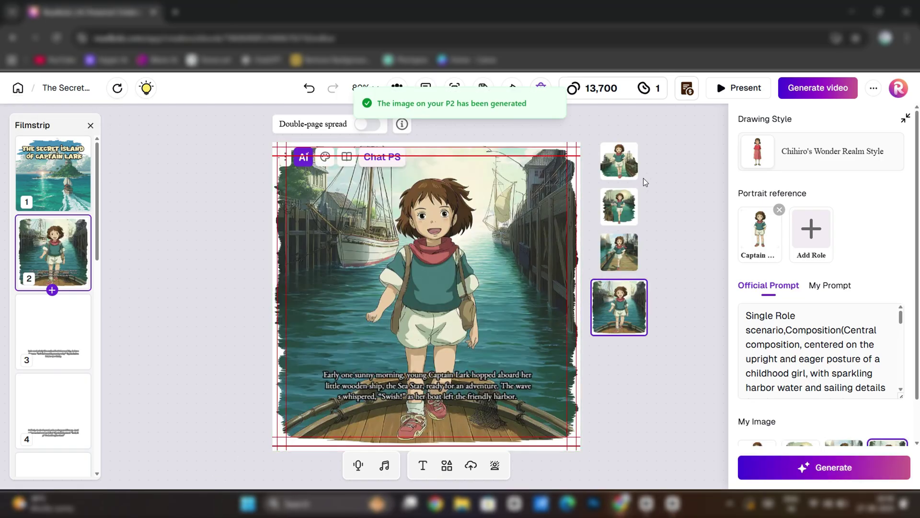
Browse the generated page 2 variants and apply the third one, the girl on the wooden dock beside the ships, to the canvas.
left_click(623, 157)
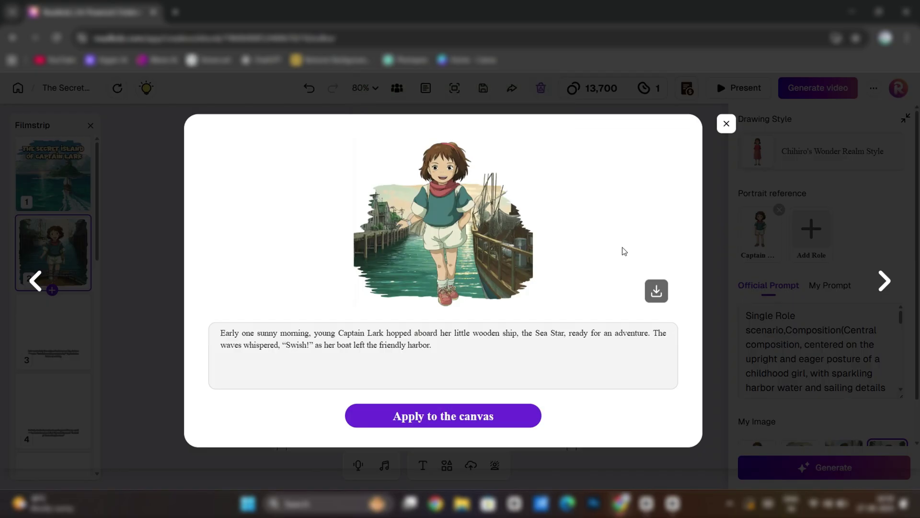
left_click(882, 285)
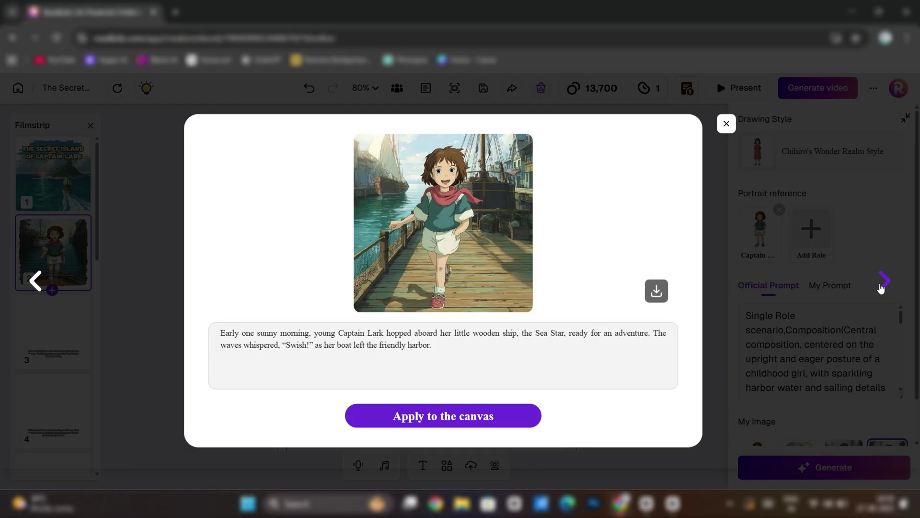
left_click(882, 284)
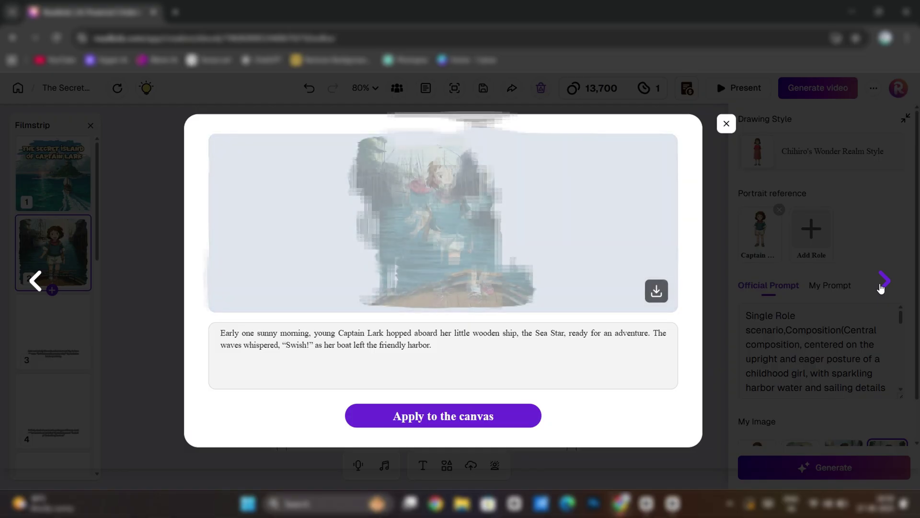
left_click(881, 285)
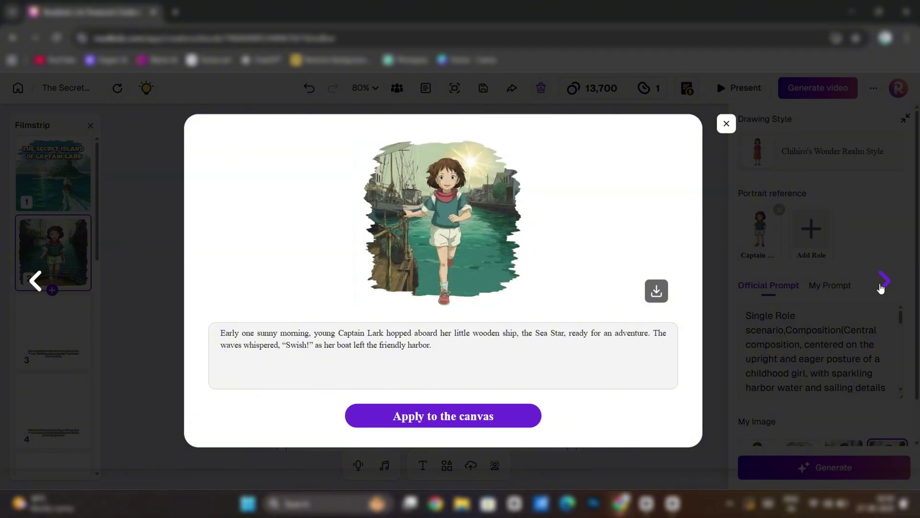
left_click(881, 285)
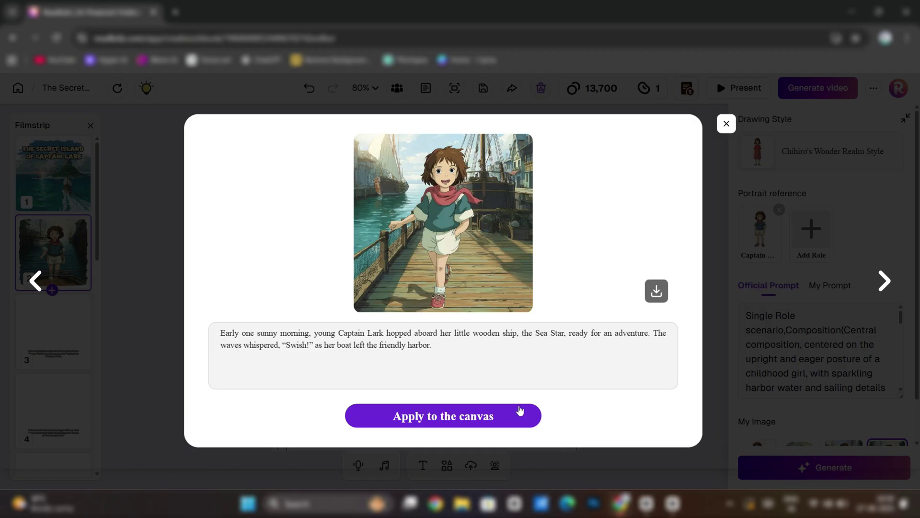
left_click(430, 418)
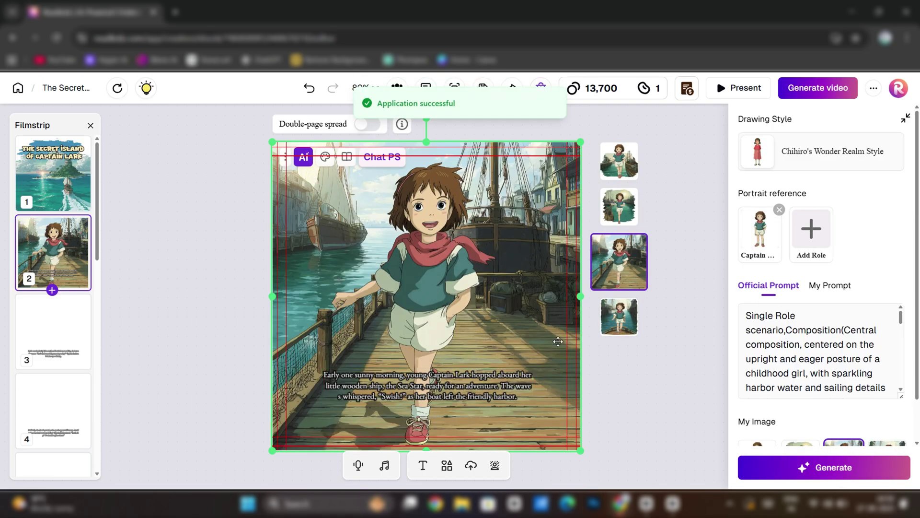
Enlarge the story text on page 2 slightly and add a white rectangular caption box with a thin black outline.
left_click(474, 377)
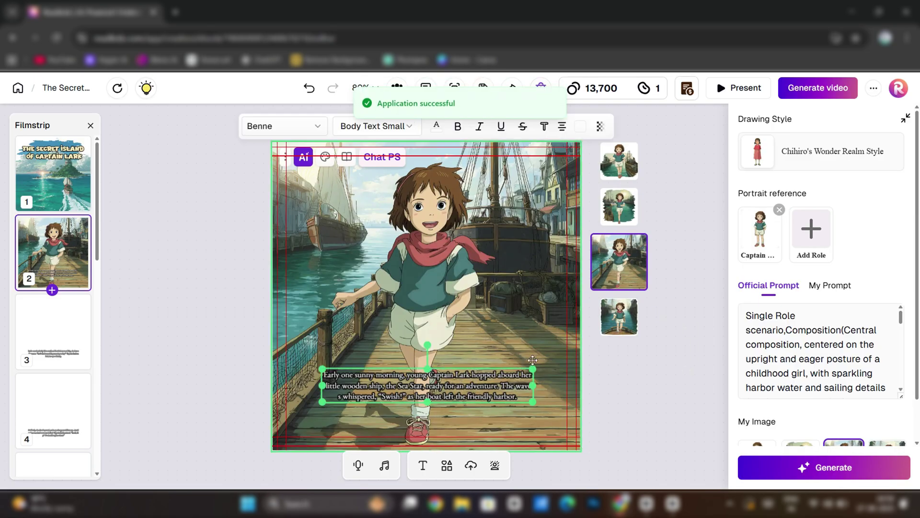
left_click(444, 416)
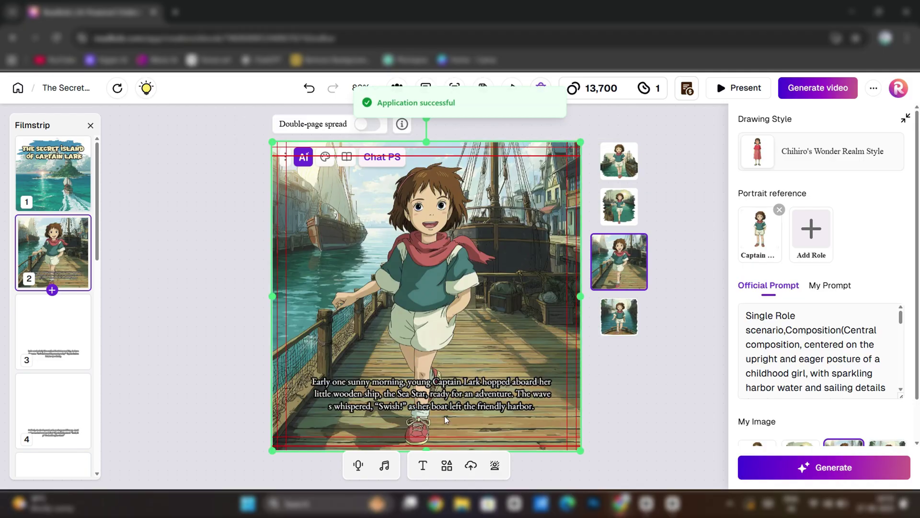
left_click(447, 465)
left_click(831, 269)
left_click(905, 87)
left_click(499, 225)
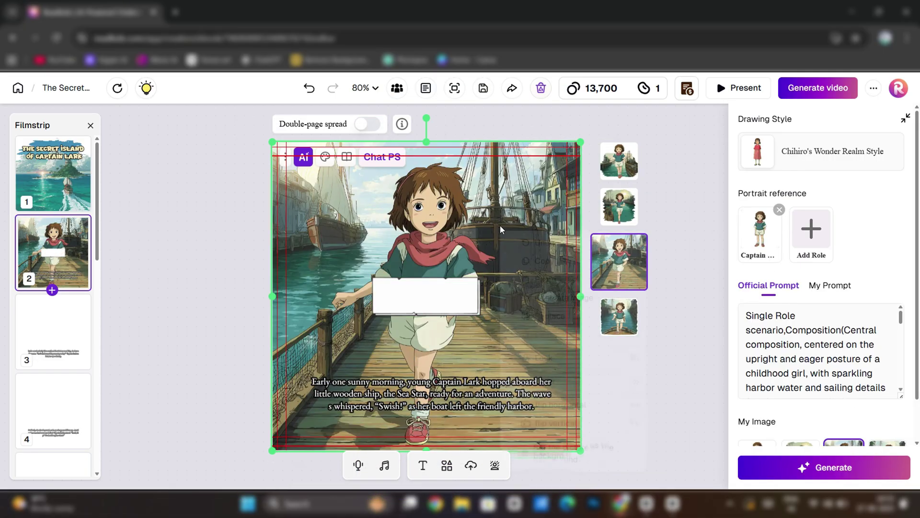
Move the white caption box over the page 2 story text and stretch it to cover all three lines.
right_click(501, 225)
mouse_move(622, 383)
left_click(676, 423)
left_click_drag(435, 304, 368, 388)
left_click_drag(438, 405, 467, 394)
left_click_drag(539, 389, 554, 389)
left_click_drag(432, 346, 432, 370)
mouse_move(431, 430)
left_mouse_down()
mouse_move(430, 403)
mouse_move(430, 413)
left_mouse_up()
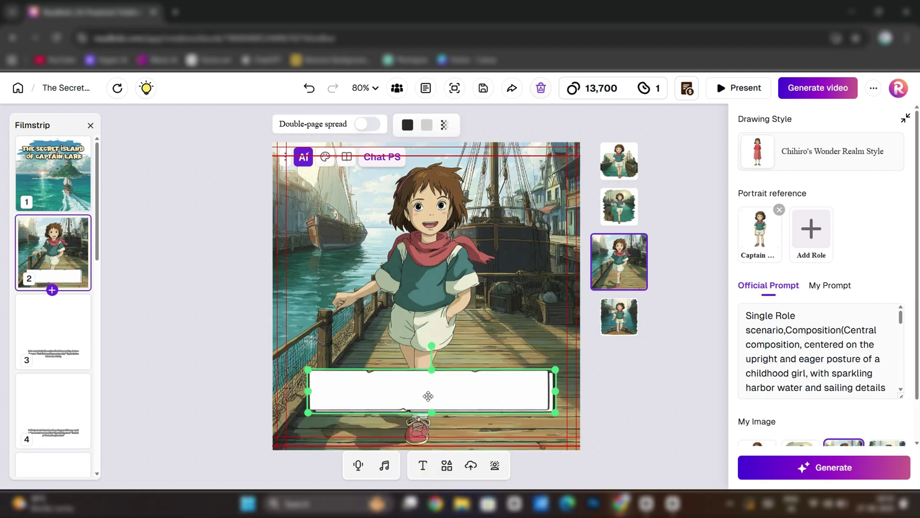
Place the white caption box behind the page 2 story text, enlarge it slightly and align the text inside it.
right_click(431, 408)
mouse_move(467, 432)
left_click(598, 474)
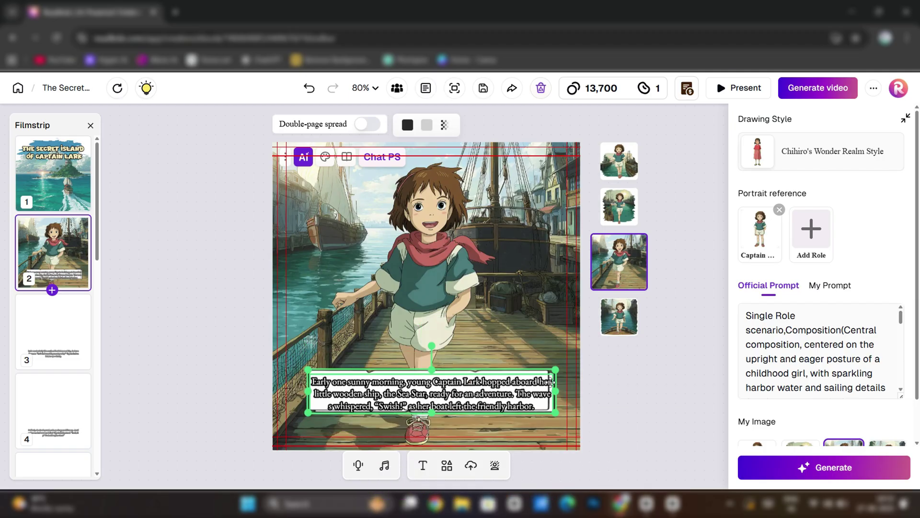
left_click_drag(513, 376, 513, 380)
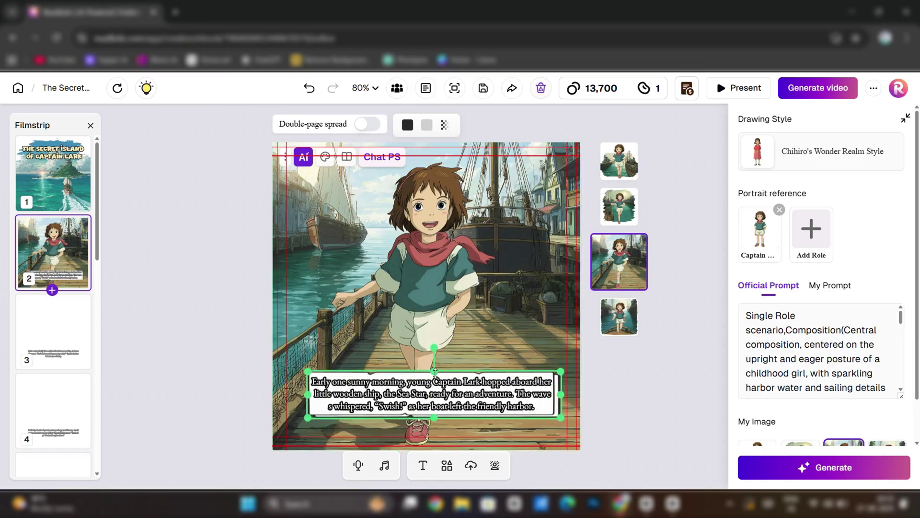
left_click_drag(312, 413, 316, 405)
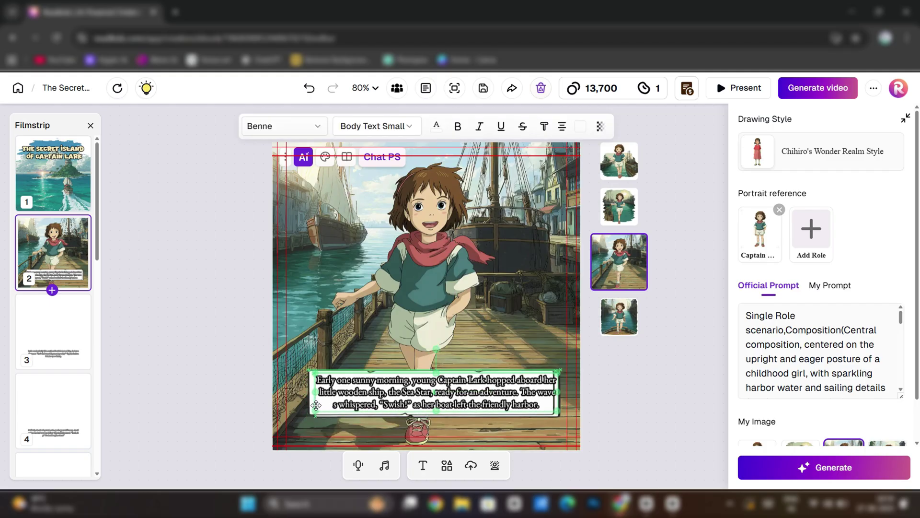
left_click(670, 410)
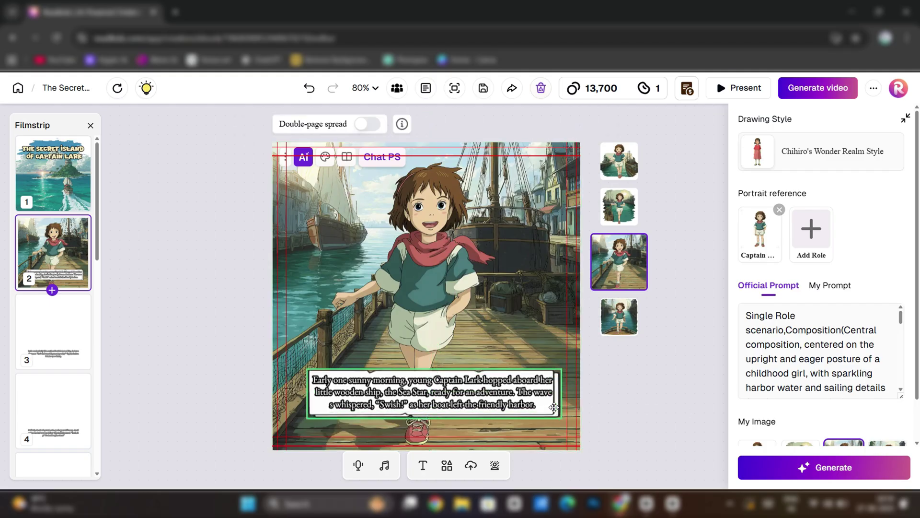
left_click_drag(568, 399, 552, 404)
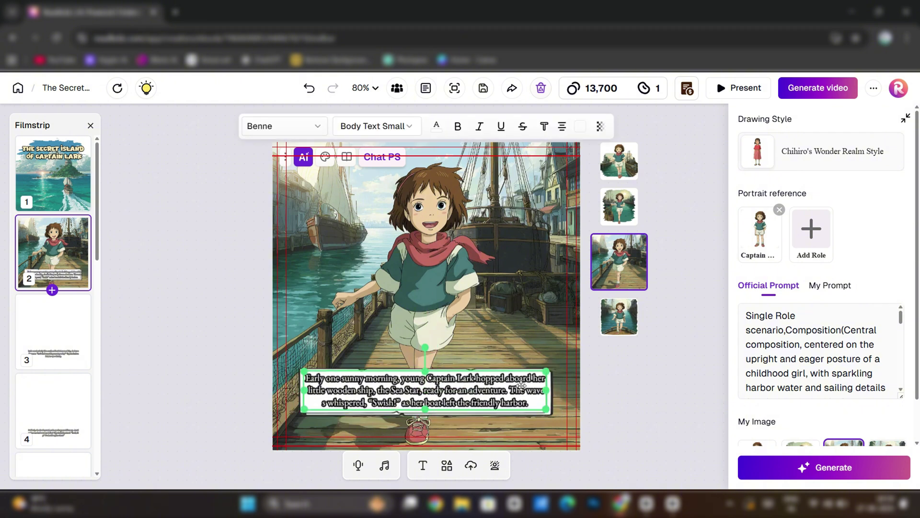
left_click(676, 405)
Generate page 3's illustration and apply the variant with Pip beside Captain Lark in front of a blue sea.
left_click(44, 313)
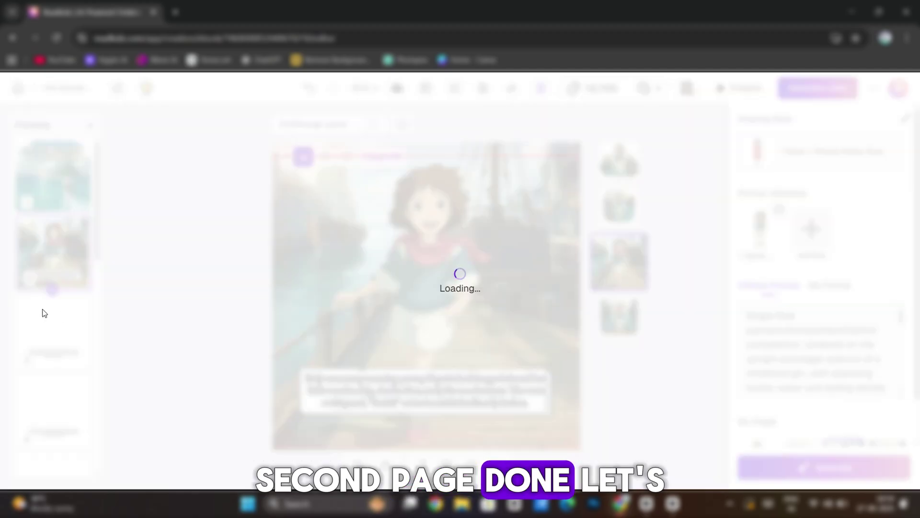
left_click(425, 309)
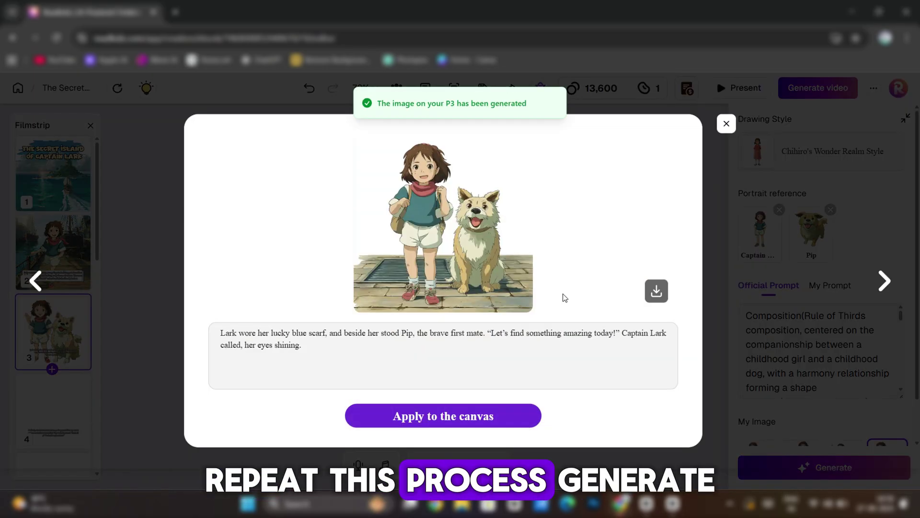
left_click(886, 285)
left_click(886, 285)
left_click(885, 285)
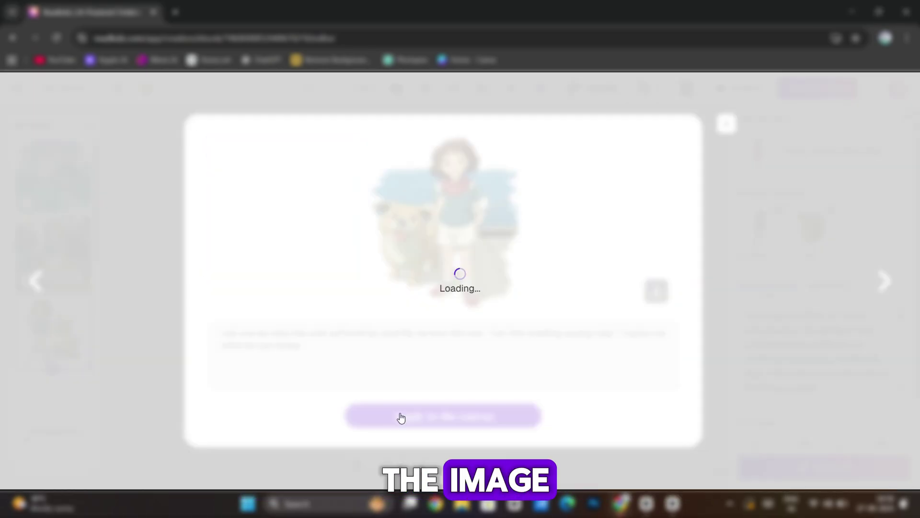
left_click(405, 419)
Add a thick black-outlined speech bubble to page 3 and size it to frame the story text near the page's lower edge.
left_click(447, 464)
left_click(779, 378)
mouse_move(430, 296)
left_mouse_down()
mouse_move(441, 367)
mouse_move(302, 359)
left_mouse_up()
left_click_drag(527, 390, 539, 382)
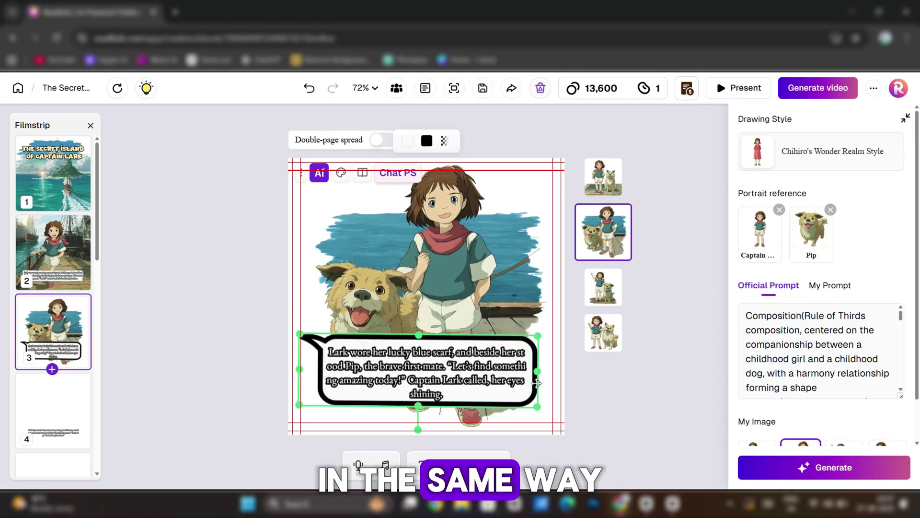
left_click(137, 339)
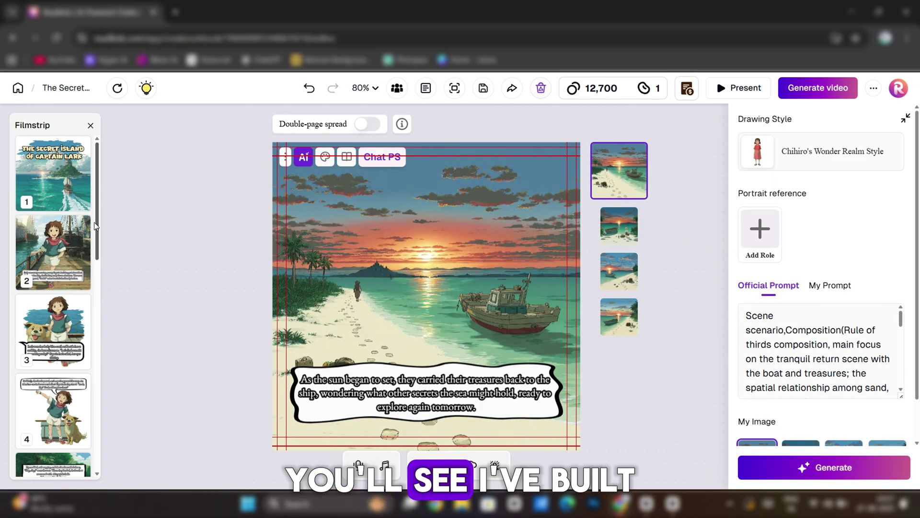
Look through the page thumbnails from the cover onward and page through the finished book in the presentation preview.
left_click(68, 191)
scroll(45, 335, "down", 10)
scroll(30, 315, "up", 10)
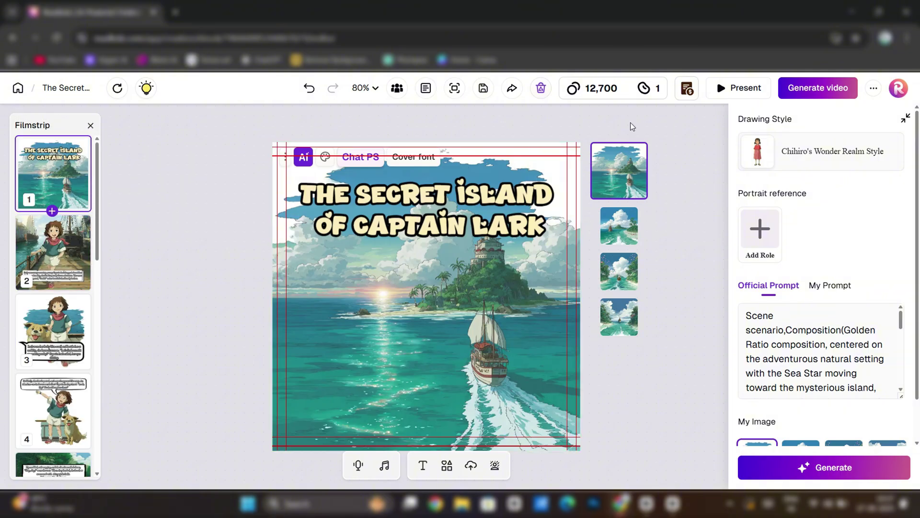
left_click(734, 88)
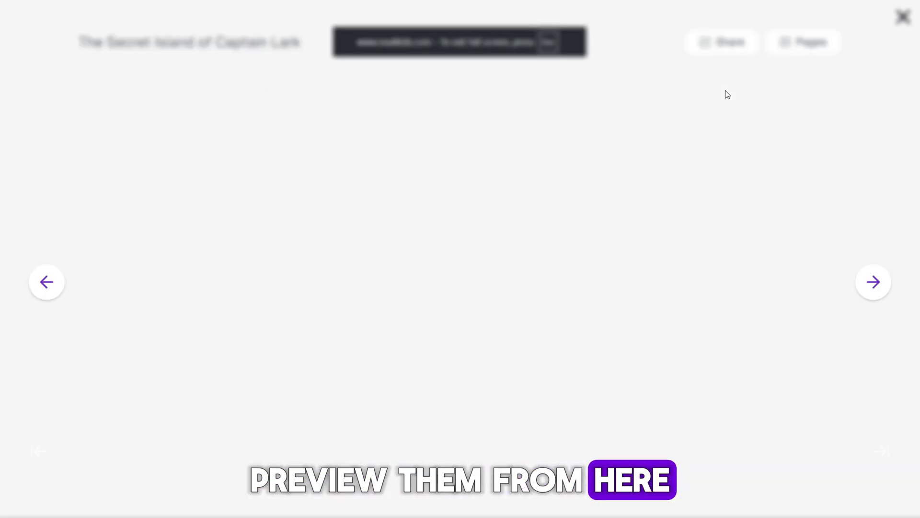
left_click(874, 283)
left_click(873, 283)
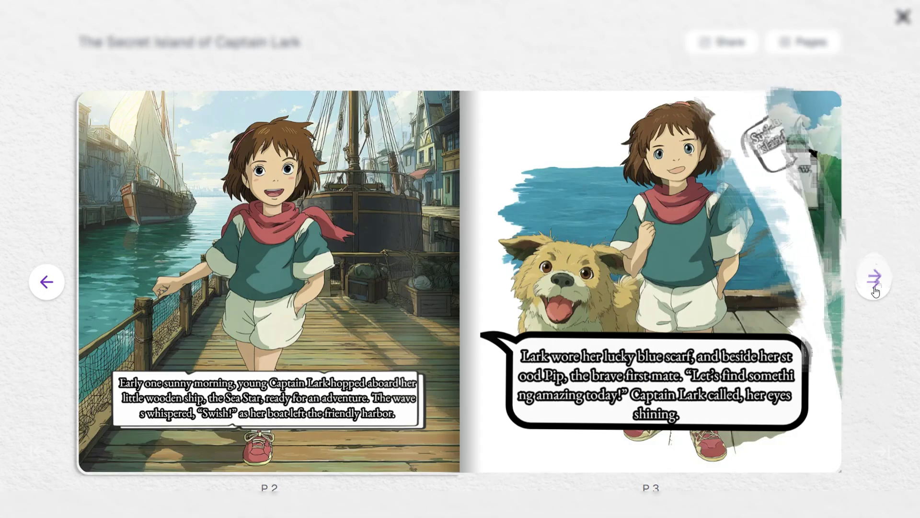
left_click(873, 284)
left_click(873, 284)
left_click(873, 283)
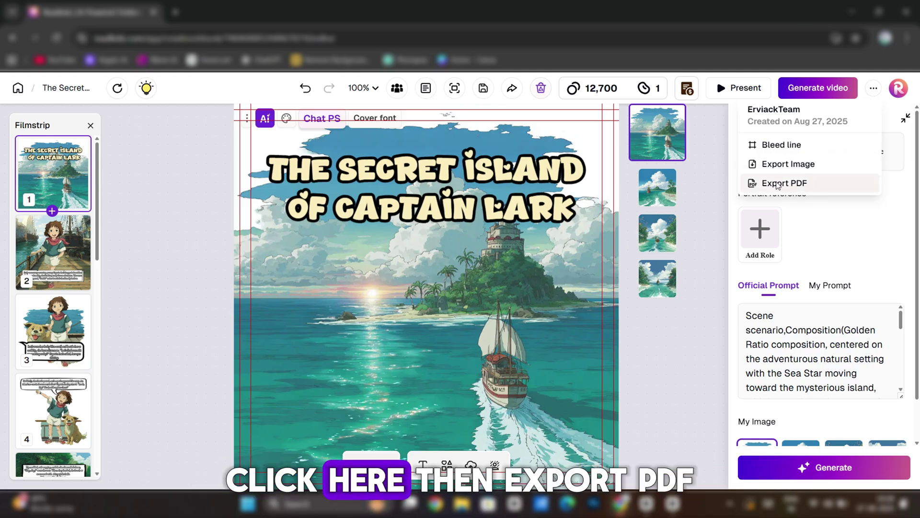
Export the finished book as a PDF.
left_click(776, 184)
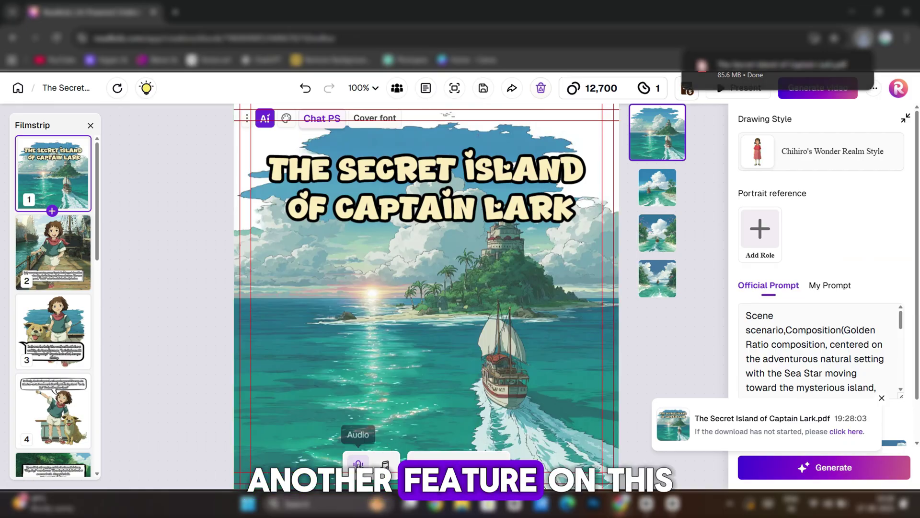
Open the book's voice narration settings, select page P1 and assign it the Young Male Voice from the voice library.
left_click(358, 464)
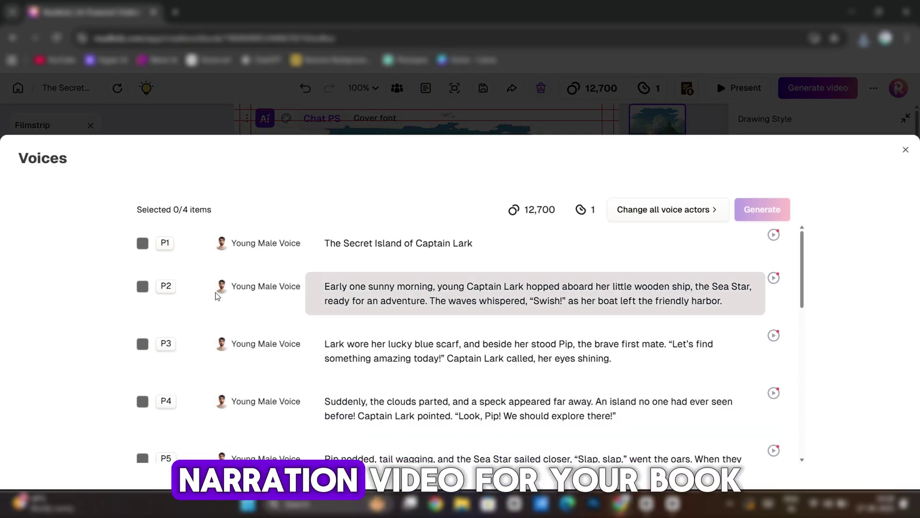
left_click(143, 245)
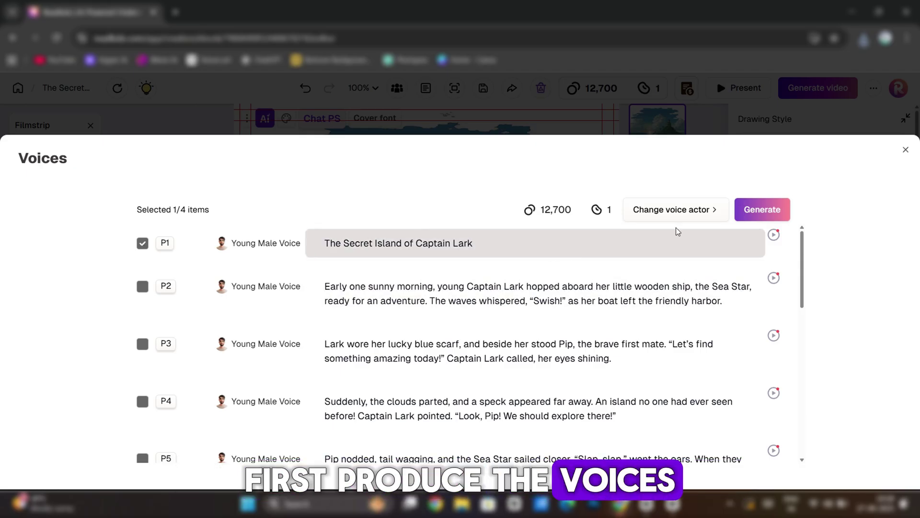
left_click(716, 211)
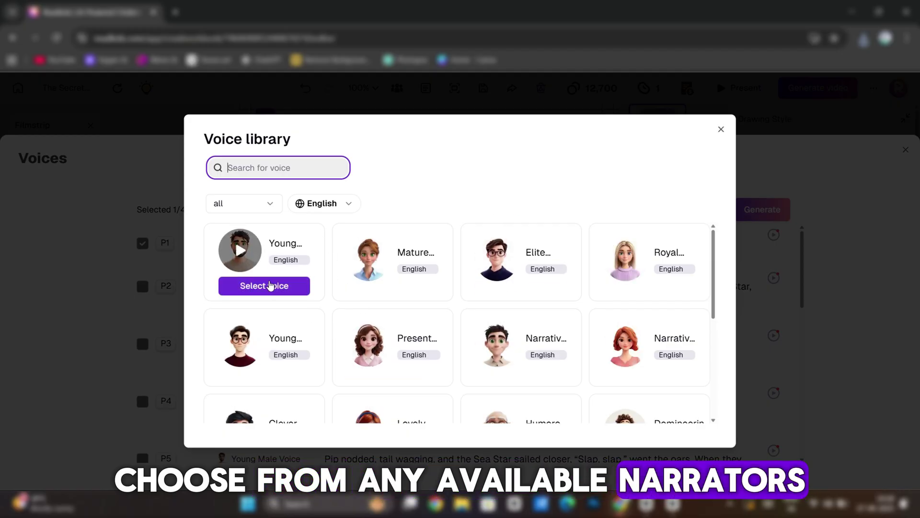
left_click(284, 289)
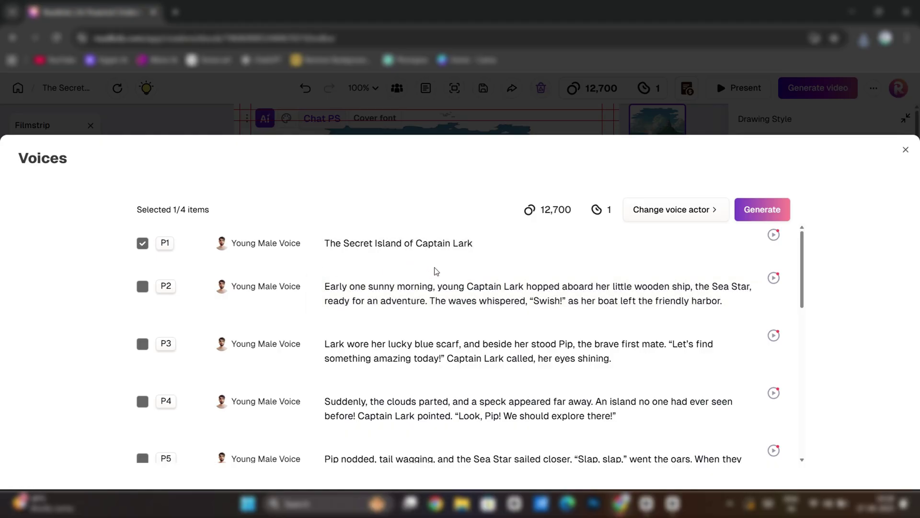
Add pages P2, P3 and P4 to the selection for voice generation.
left_click(142, 286)
left_click(142, 343)
scroll(143, 344, "down", 5)
scroll(143, 337, "up", 2)
left_click(142, 337)
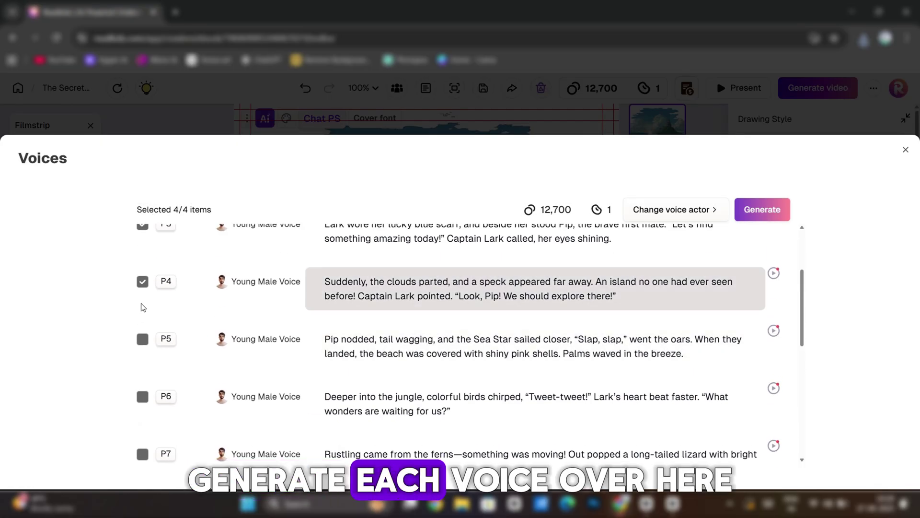
scroll(142, 337, "down", 2)
left_click(142, 337)
scroll(145, 339, "up", 4)
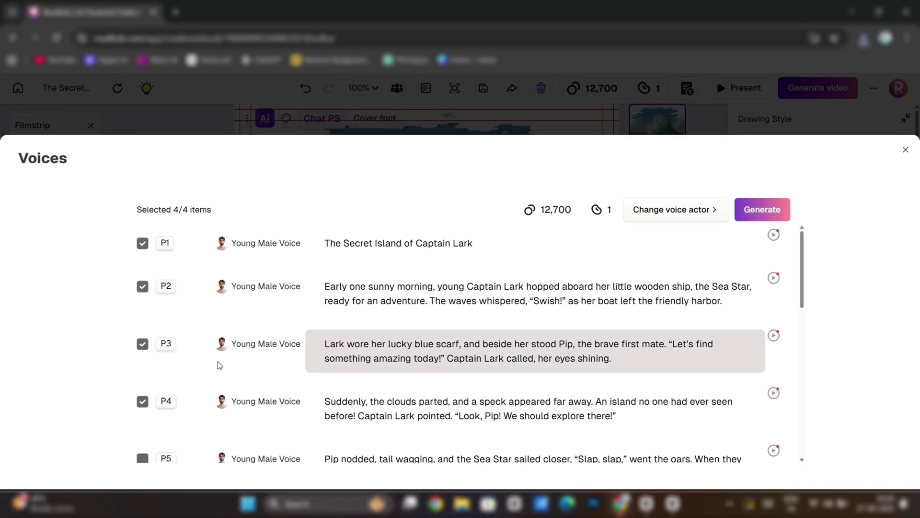
Generate the narration for pages P1 to P4, and do the same for pages P5 to P8.
left_click(762, 210)
scroll(572, 378, "down", 1)
scroll(572, 378, "up", 1)
scroll(144, 331, "down", 3)
left_click(142, 287)
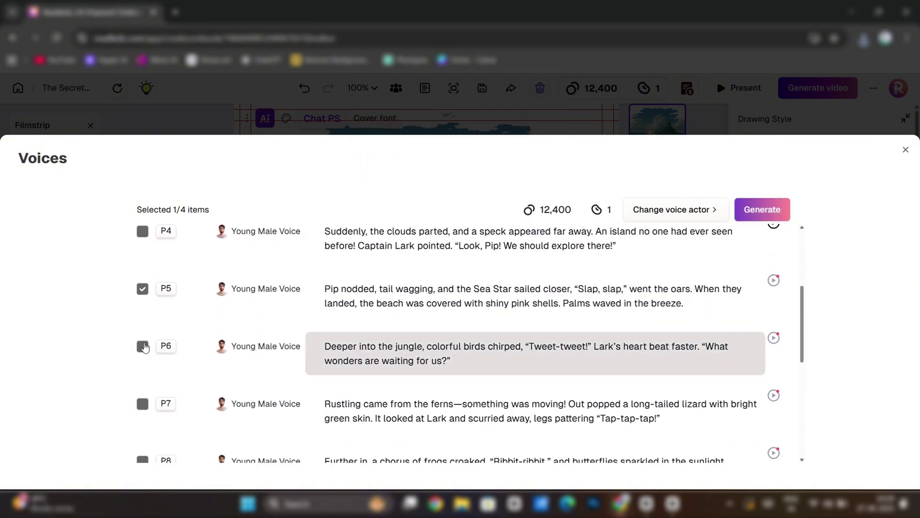
left_click(143, 345)
scroll(143, 345, "down", 2)
left_click(142, 315)
left_click(142, 373)
scroll(144, 374, "down", 1)
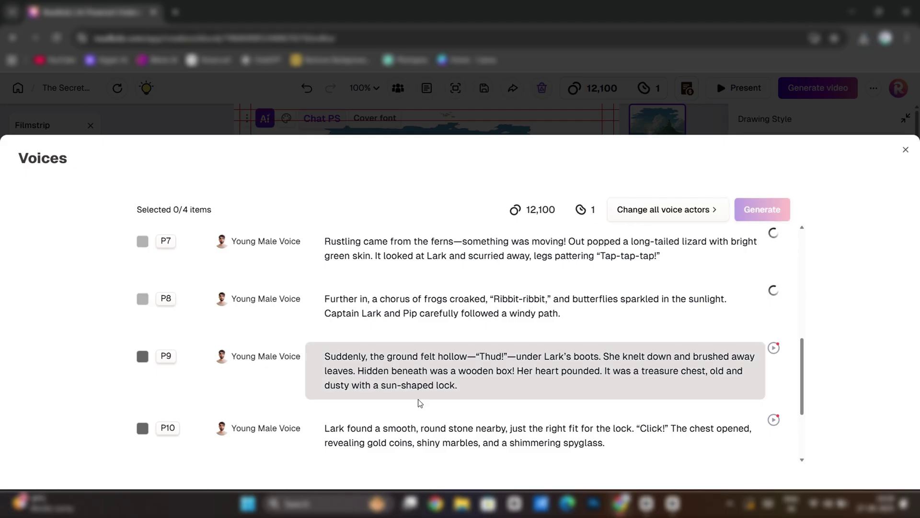
Select pages P9, P10, P11 and P12 and generate their narration.
scroll(469, 346, "down", 2)
scroll(143, 277, "up", 1)
left_click(142, 275)
left_click(142, 346)
left_click(142, 397)
scroll(142, 396, "down", 1)
left_click(142, 417)
left_click(762, 210)
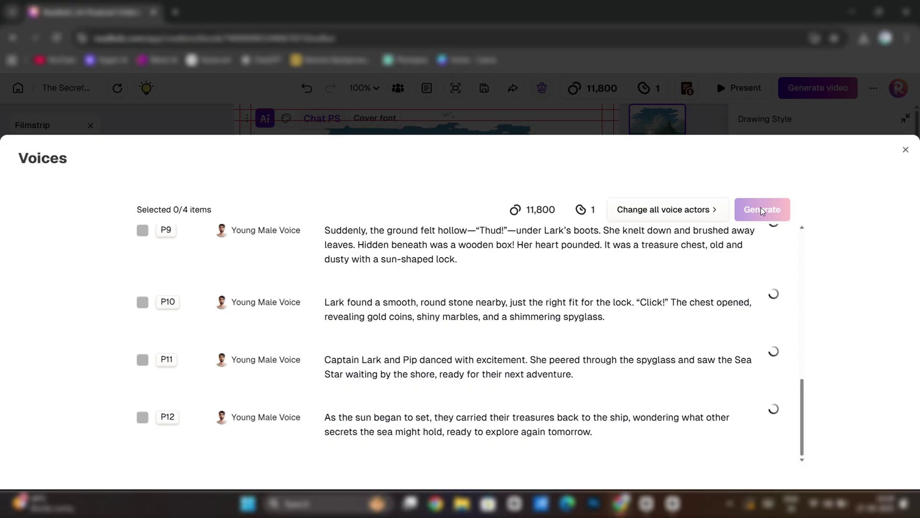
Close the voice settings and set up the video "The Secret Island of Captain Lark" with a Fallen Leaves effect and the Fade animation.
left_click(905, 150)
left_click(800, 92)
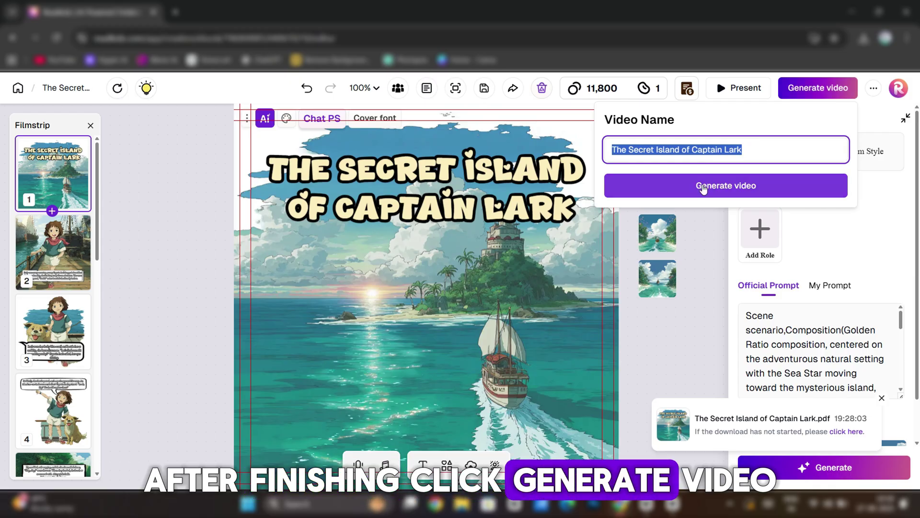
left_click(718, 186)
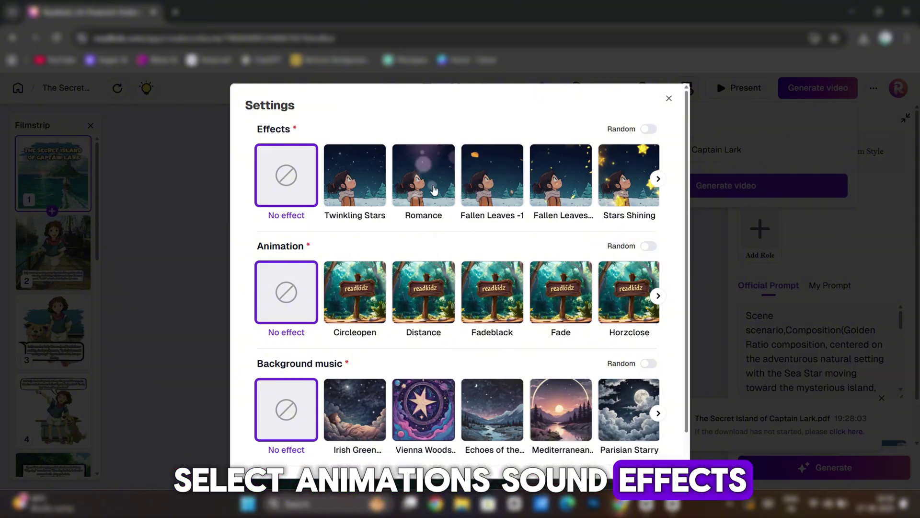
left_click(561, 194)
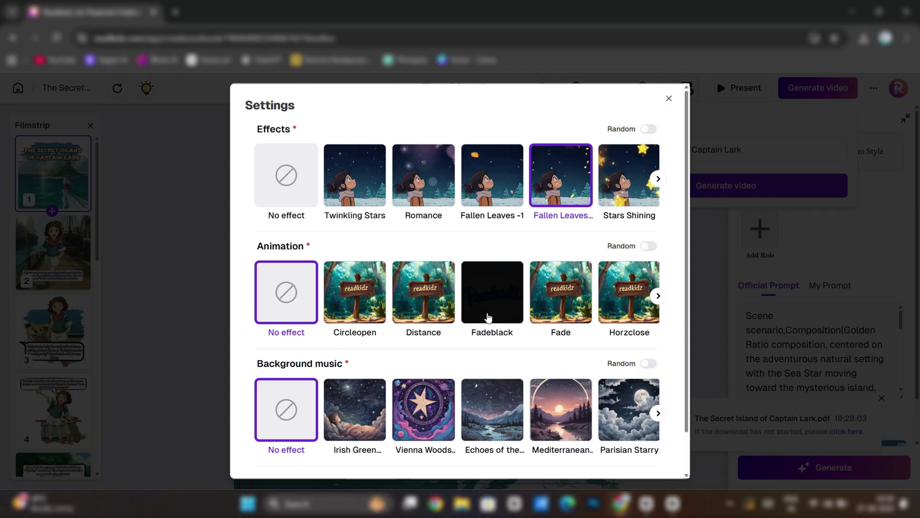
left_click(575, 314)
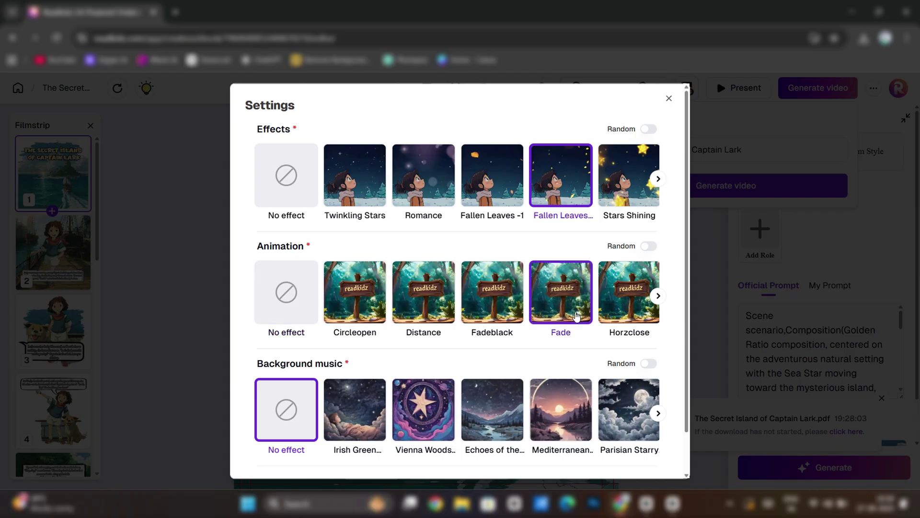
Preview the Irish Green and Echoes background tracks, leave the music at No effect and generate the video.
scroll(428, 356, "down", 1)
left_click(349, 372)
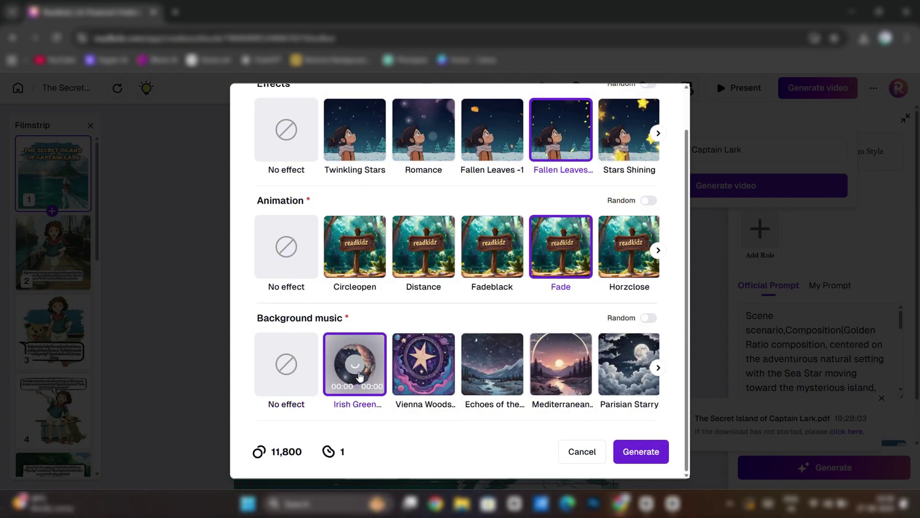
left_click(496, 369)
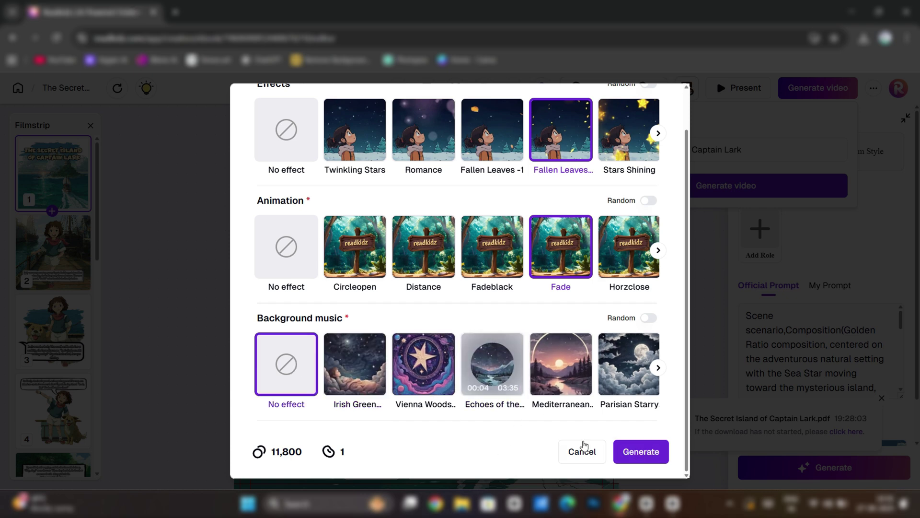
left_click(644, 450)
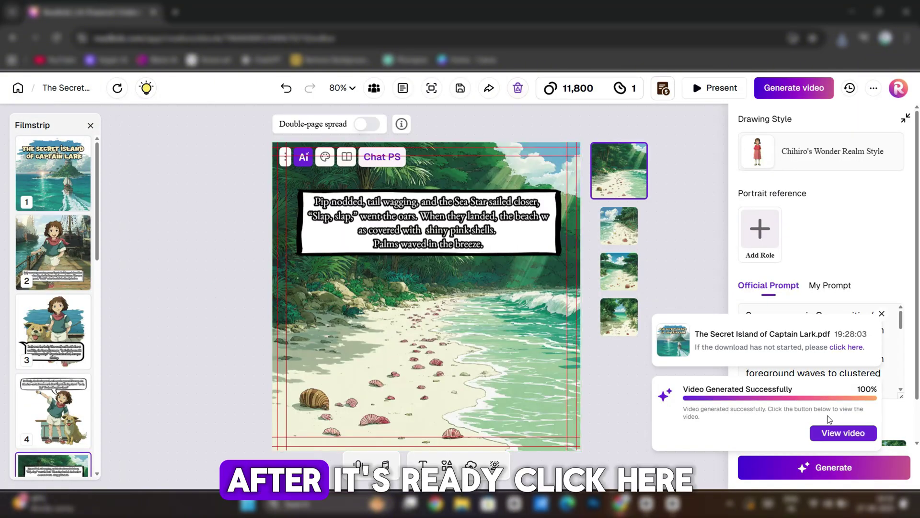
Open the generated book video for viewing.
left_click(837, 434)
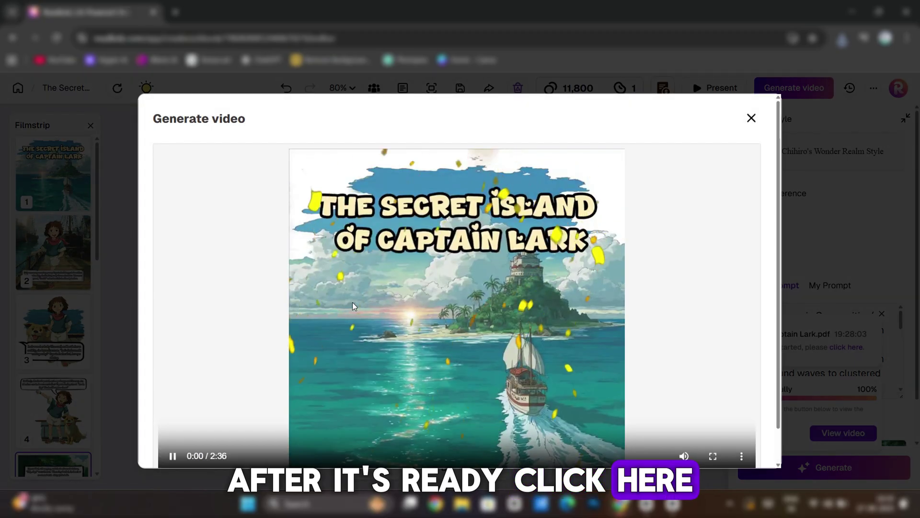
scroll(221, 369, "down", 1)
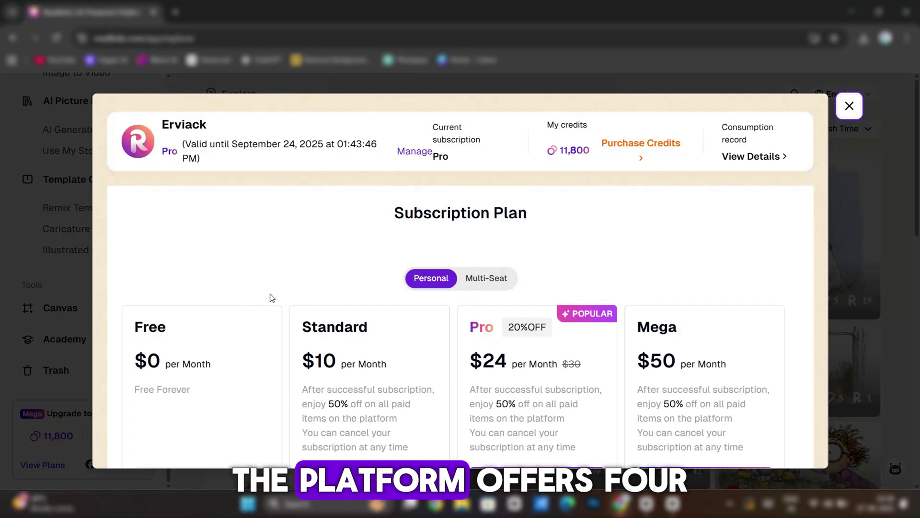
Examine the prices, highlights and included features of the Free, Standard, Pro and Mega subscription plans.
scroll(325, 249, "down", 2)
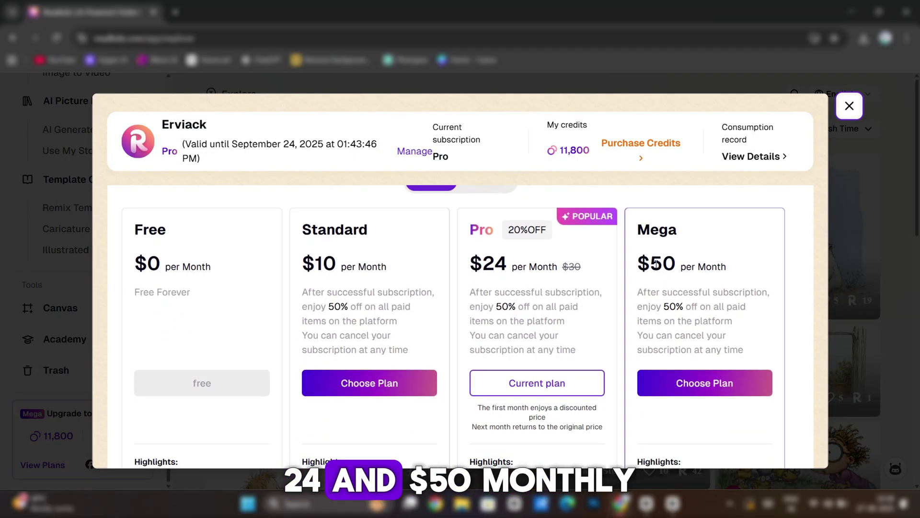
scroll(243, 371, "down", 2)
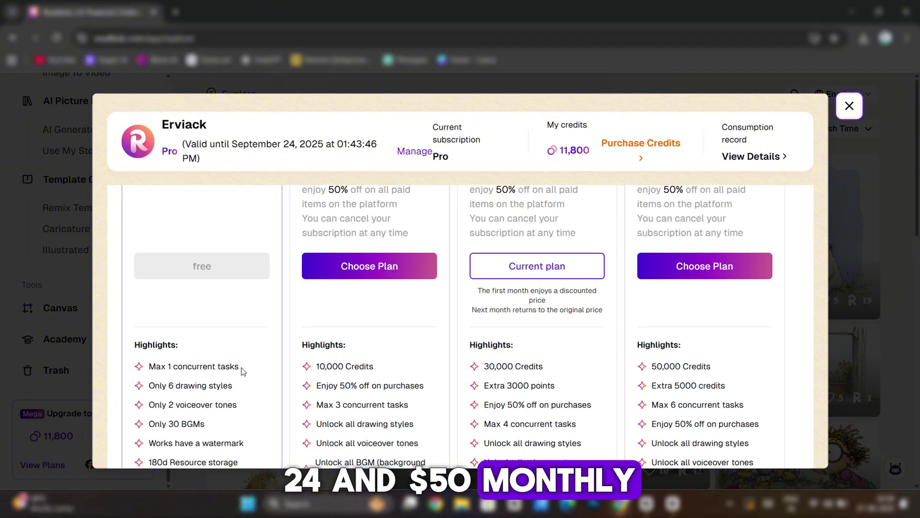
scroll(243, 371, "down", 4)
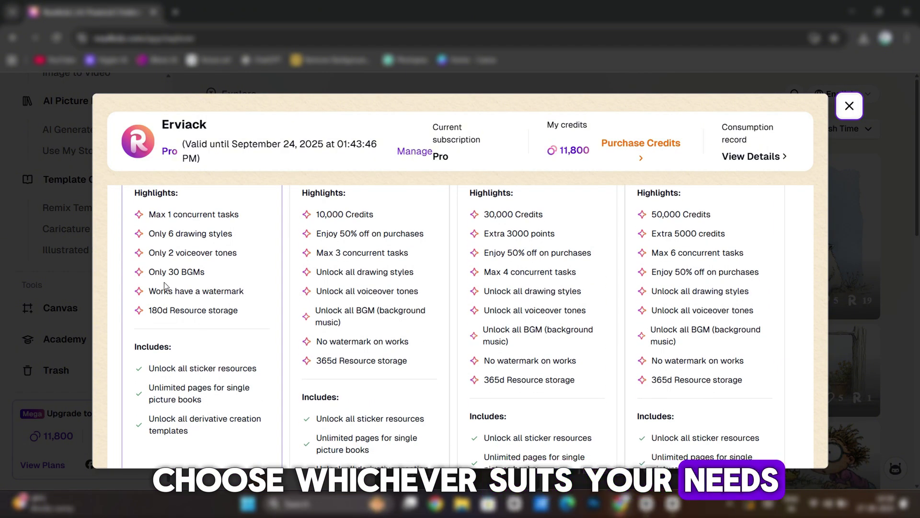
scroll(265, 359, "down", 2)
scroll(265, 359, "up", 2)
scroll(265, 359, "up", 1)
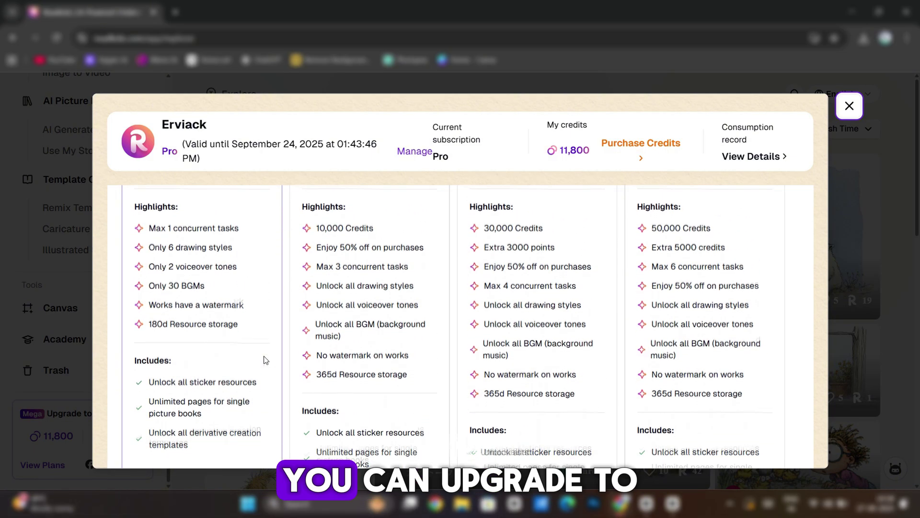
scroll(265, 360, "down", 5)
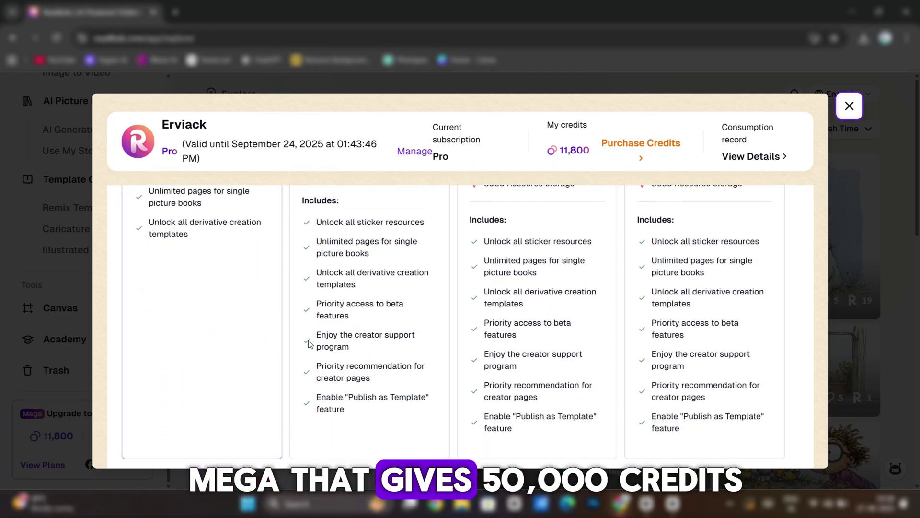
scroll(389, 343, "up", 5)
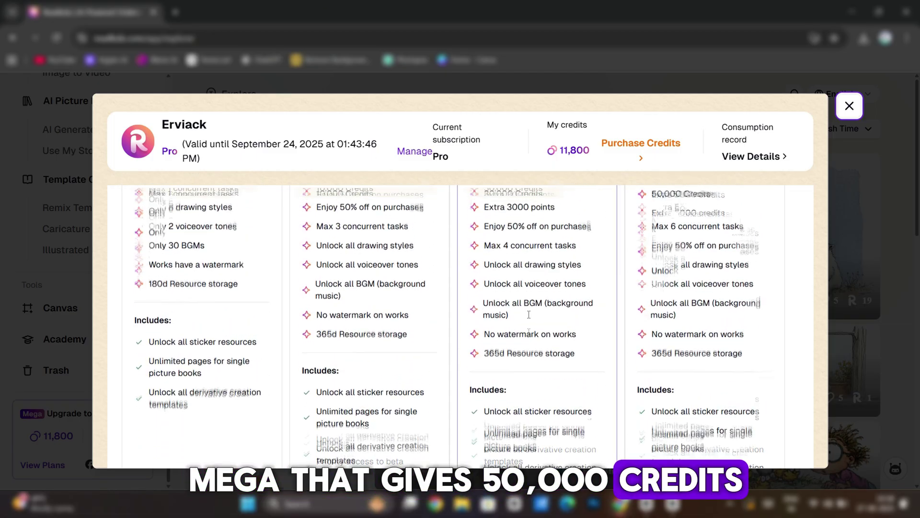
scroll(529, 324, "up", 3)
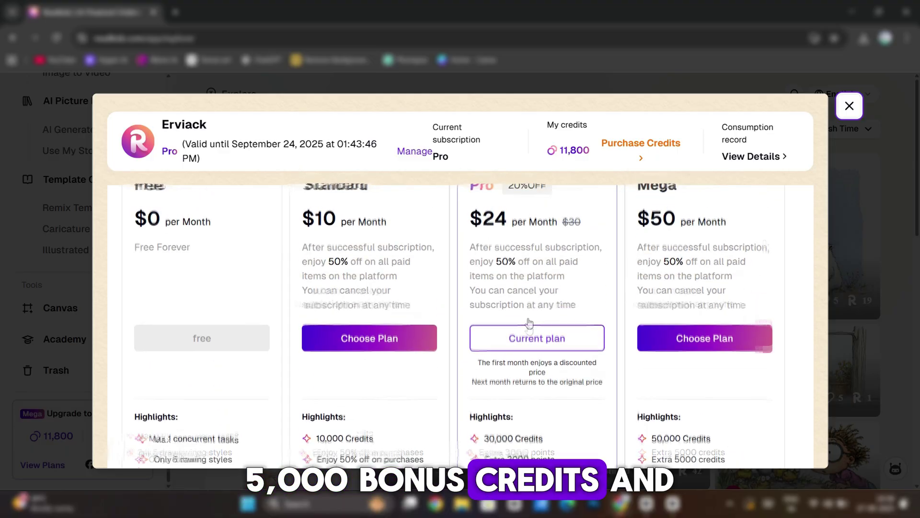
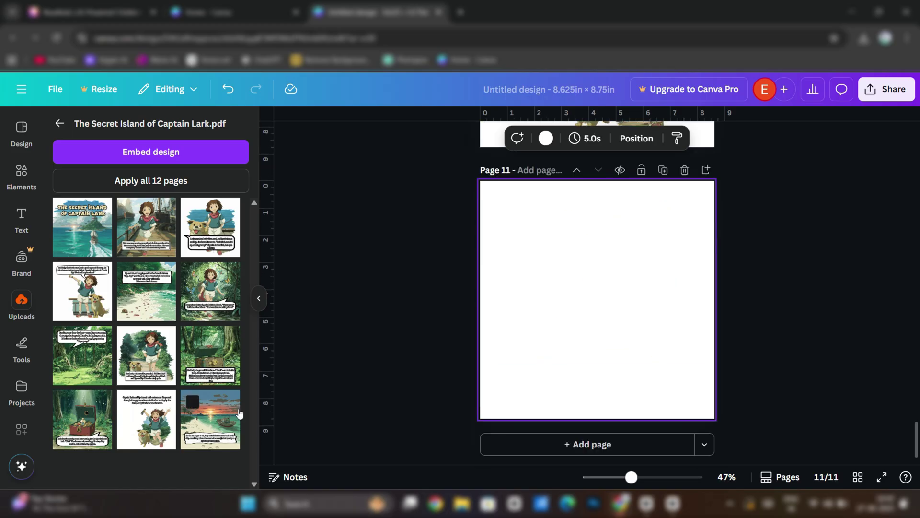
In the Canva design, place the sunset beach page from The Secret Island of Captain Lark.pdf on page 11.
left_click(210, 419)
scroll(394, 329, "up", 20)
scroll(394, 327, "up", 20)
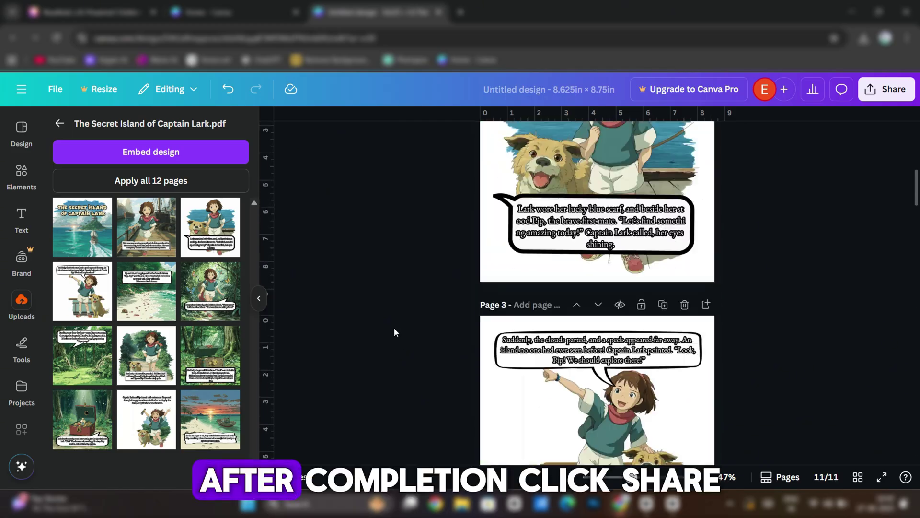
Download the book design as PDF Print.
left_click(883, 100)
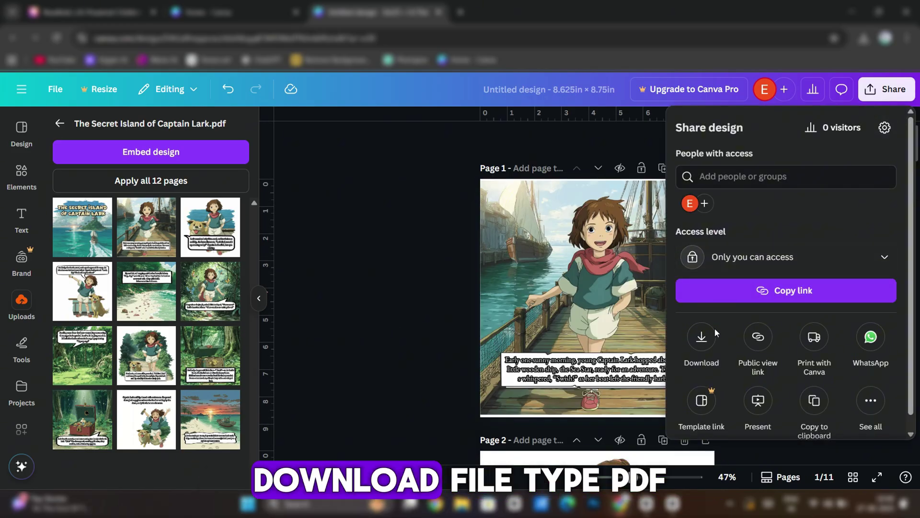
left_click(701, 338)
left_click(748, 175)
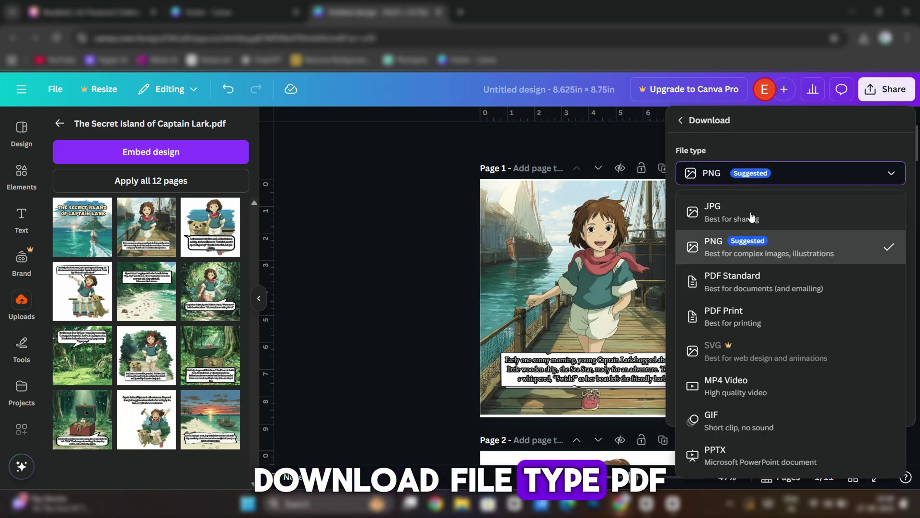
left_click(739, 309)
left_click(791, 386)
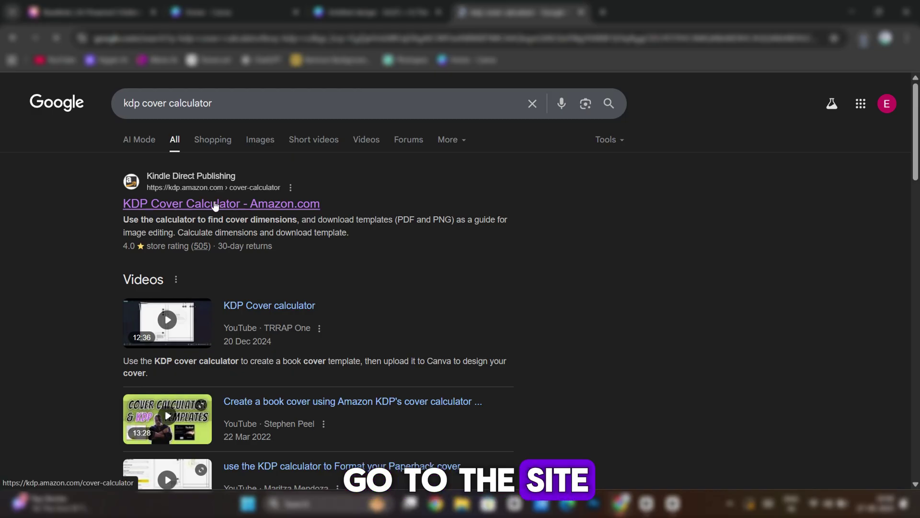
Open Amazon's KDP Cover Calculator from the search results.
left_click(214, 204)
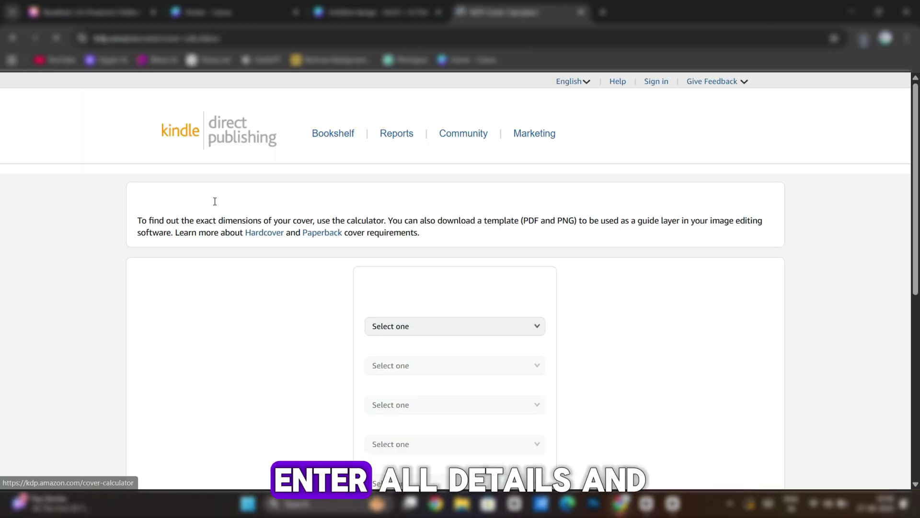
scroll(450, 336, "down", 1)
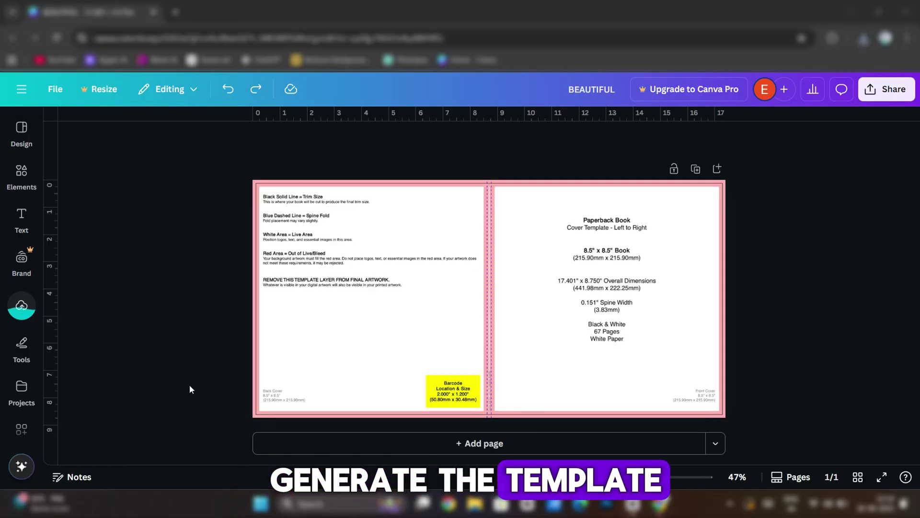
Add the uploaded title cover image to the Canva cover template and enlarge it to about 8.7 × 8.7 in over the front cover area.
left_click(22, 307)
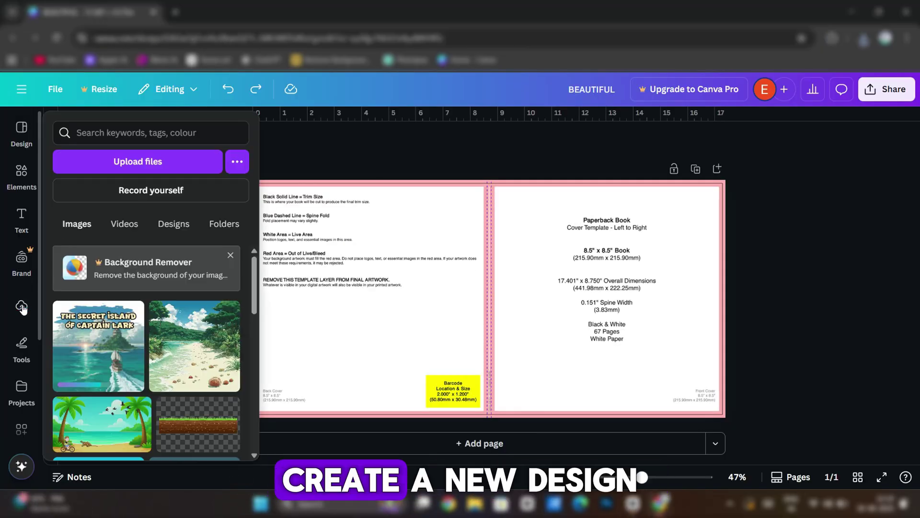
left_click(75, 355)
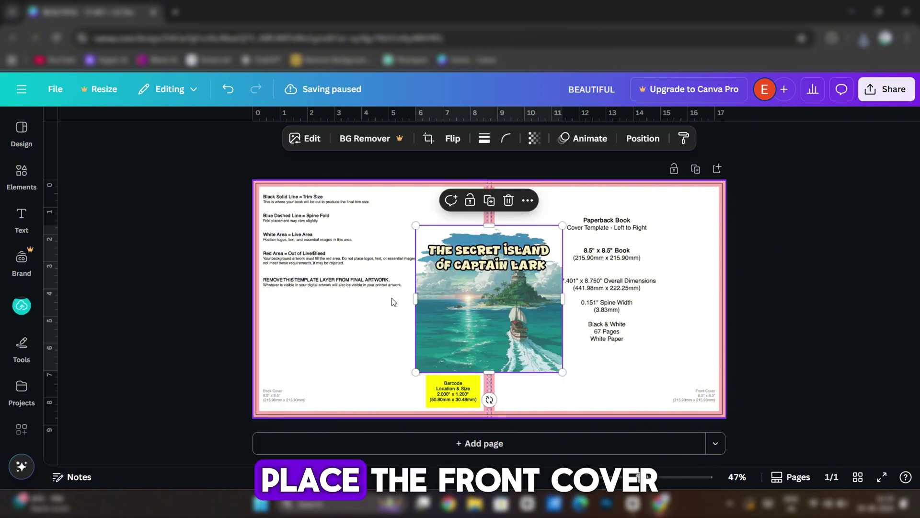
left_click_drag(505, 283, 581, 243)
left_click_drag(637, 328, 726, 417)
scroll(510, 288, "up", 5, "ctrl")
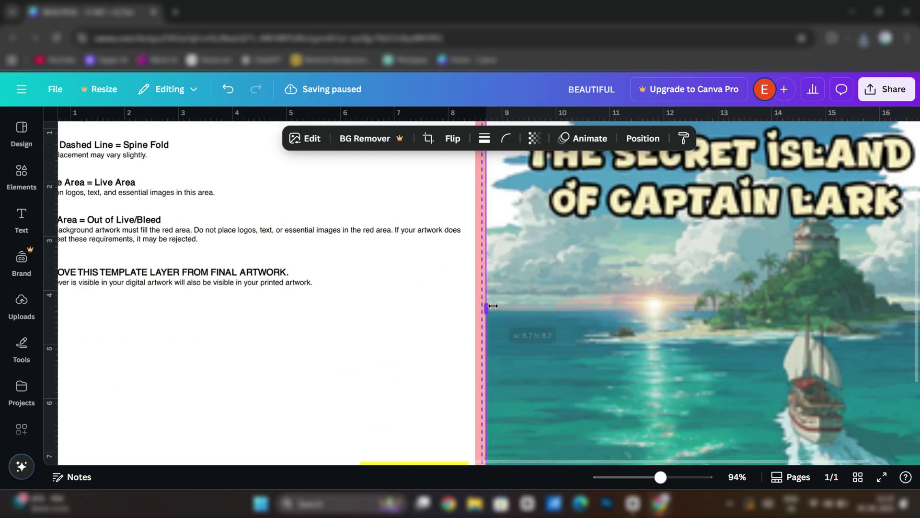
left_click_drag(491, 302, 491, 305)
scroll(462, 308, "down", 5, "ctrl")
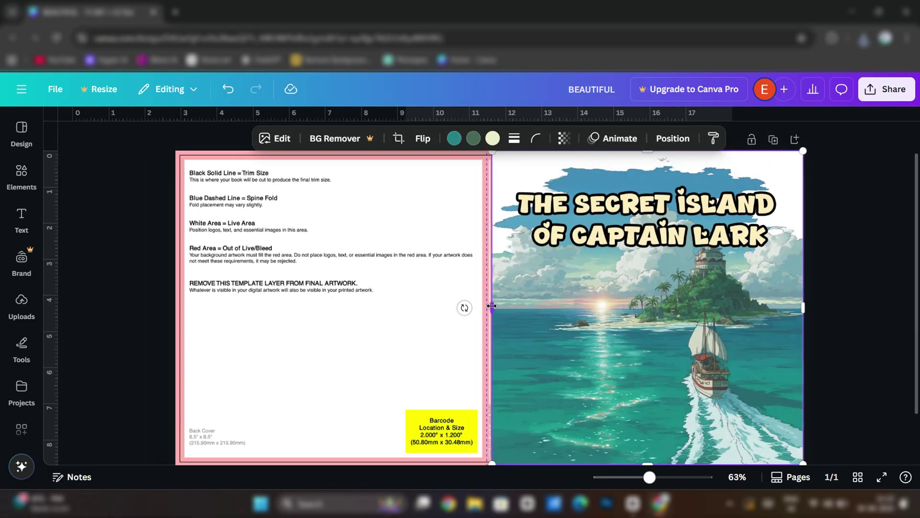
Add the uploaded beach image and enlarge it to about 8.8 × 8.8 in to cover the template's back cover.
left_click(22, 307)
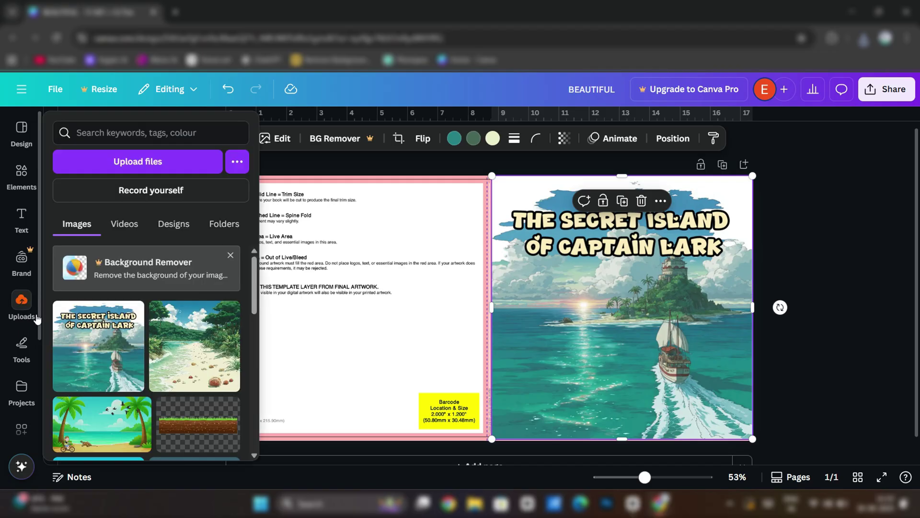
left_click(171, 377)
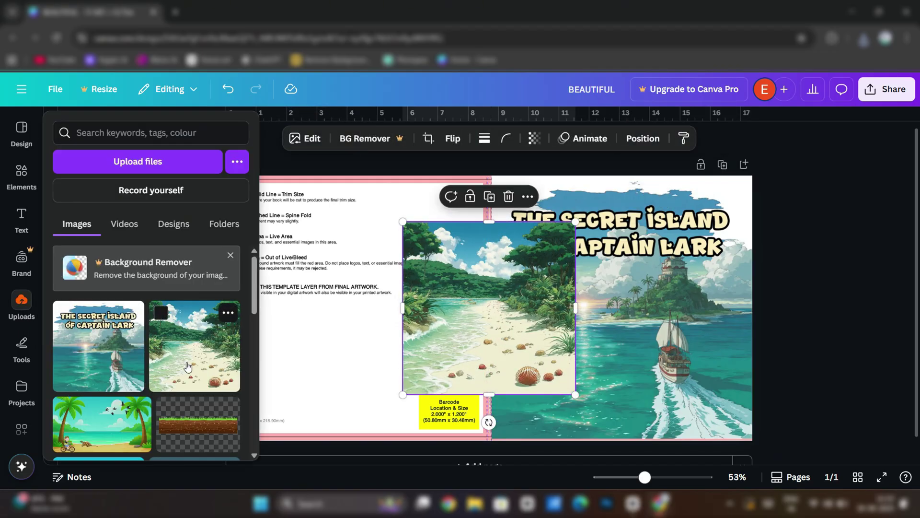
left_click_drag(471, 306, 295, 260)
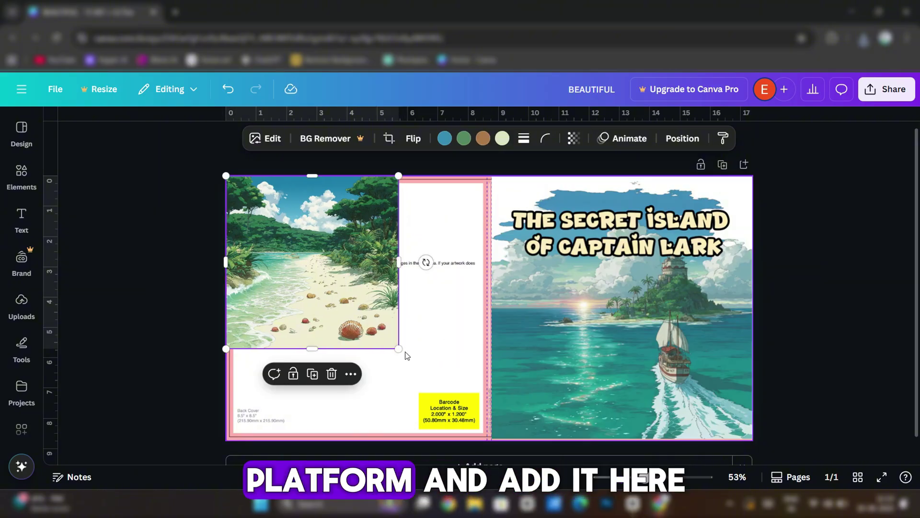
left_click_drag(398, 349, 511, 426)
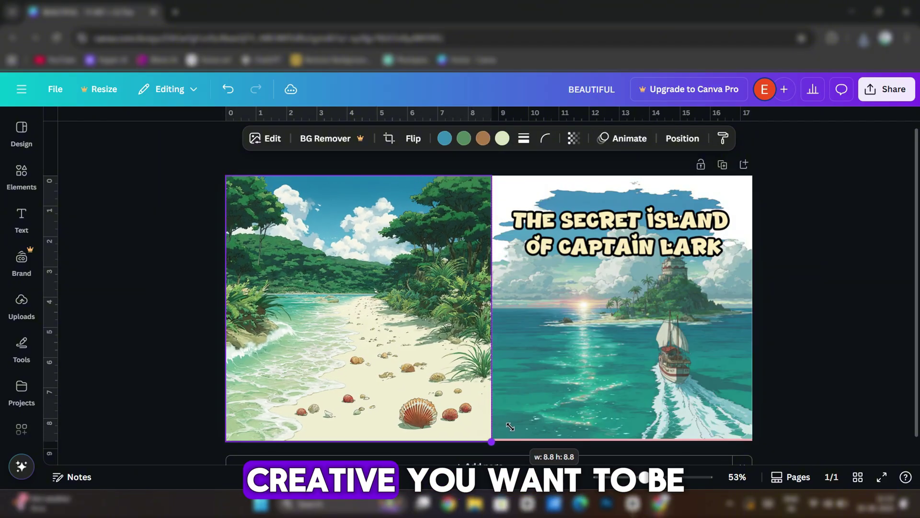
Enlarge the front cover image slightly so it fills the template down to its bottom edge, and clear the selection.
left_click(595, 424)
left_click_drag(595, 424, 602, 433)
left_click(407, 397)
left_click(194, 344)
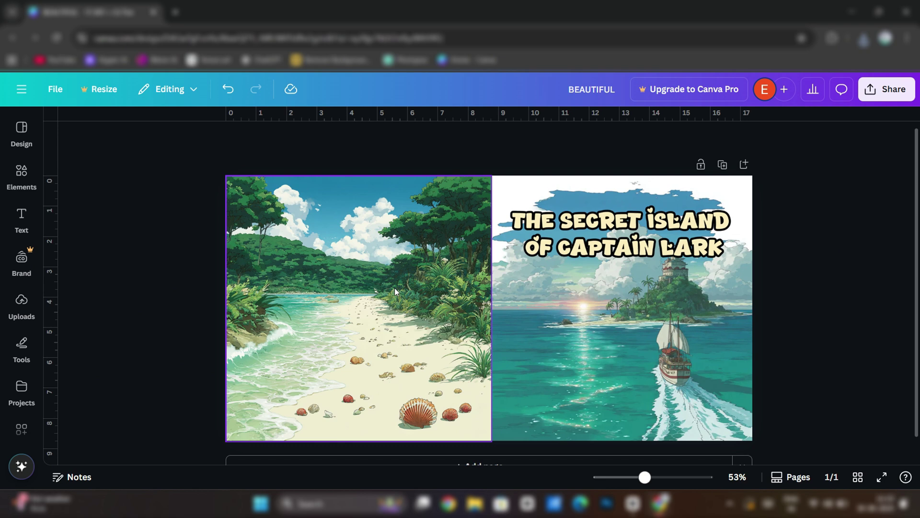
Add the text "THE END" near the top of the beach back cover and enlarge it to size 55.5.
left_click(21, 220)
left_click(152, 165)
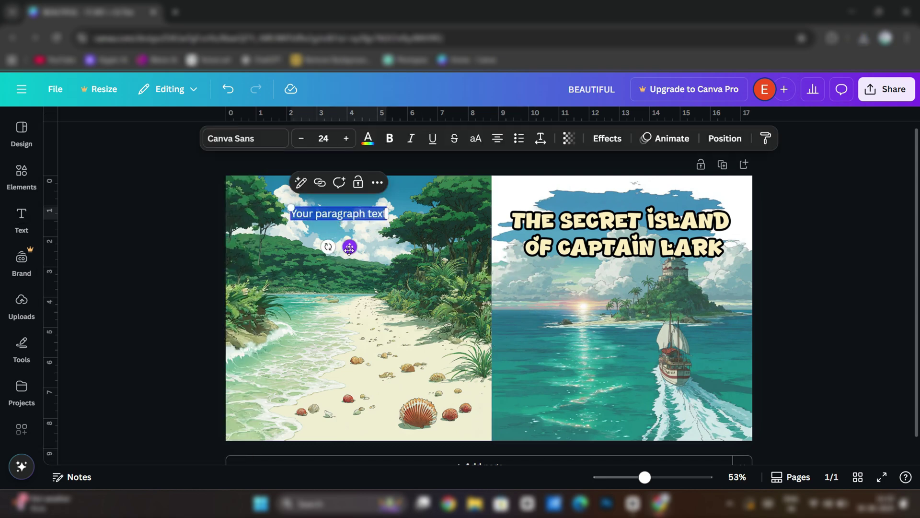
type("THE END")
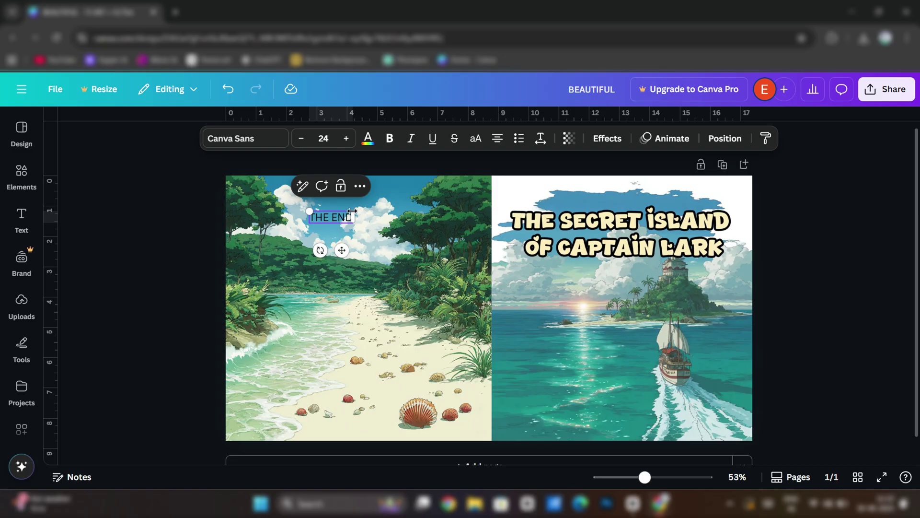
left_click_drag(309, 211, 251, 195)
Set "THE END" in Norwester with a yellow background effect at roundness 100, spread 38 and transparency 40.
key("ctrl+a")
left_click(245, 138)
left_click(96, 368)
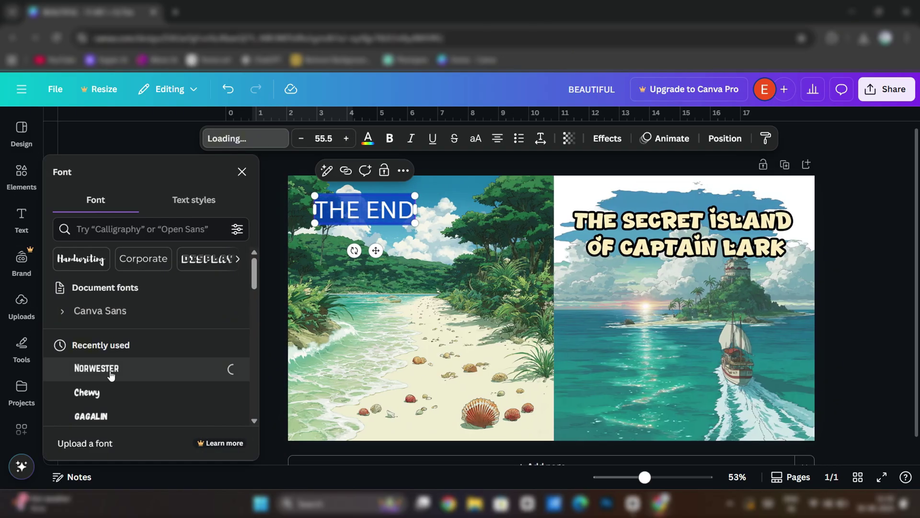
left_click(607, 138)
left_click(144, 390)
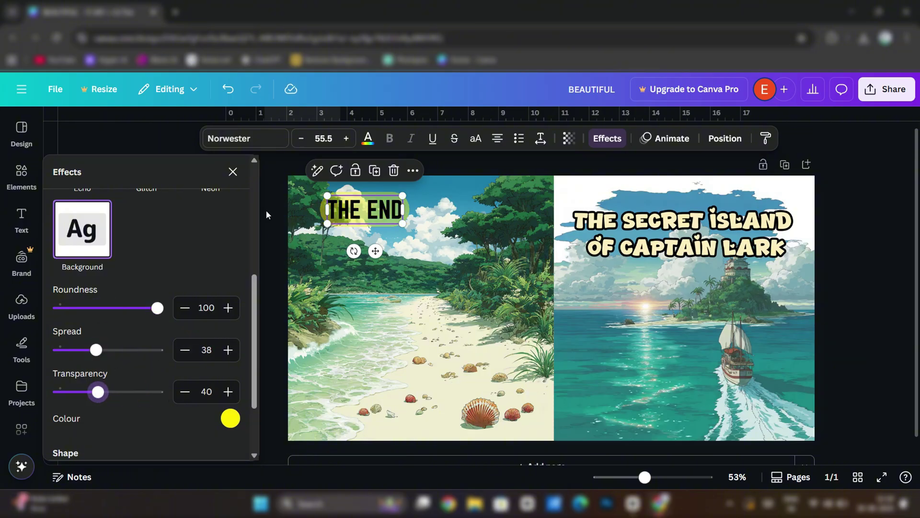
left_click(233, 171)
left_click(596, 400)
left_click(461, 361)
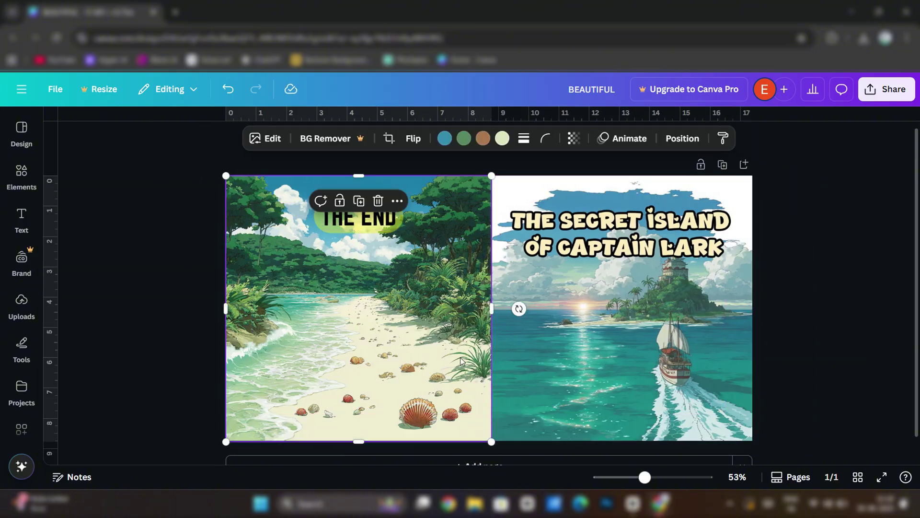
left_click(574, 138)
mouse_move(592, 187)
left_mouse_down()
mouse_move(533, 187)
mouse_move(592, 187)
left_mouse_up()
left_click(599, 311)
left_click(564, 138)
left_click(409, 279)
left_click(564, 138)
Download the finished cover as PDF Print with the RGB colour profile, without crop marks, flattening or notes.
left_click(886, 89)
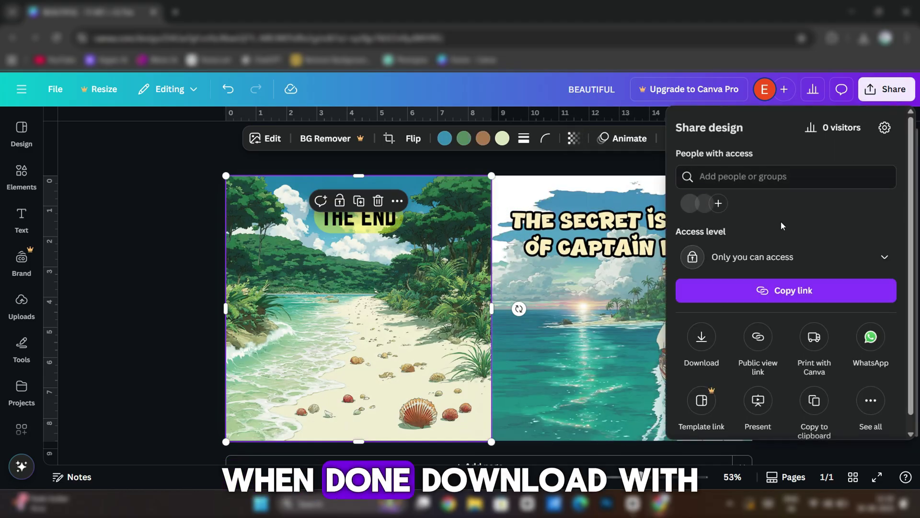
left_click(701, 335)
left_click(744, 179)
left_click(731, 310)
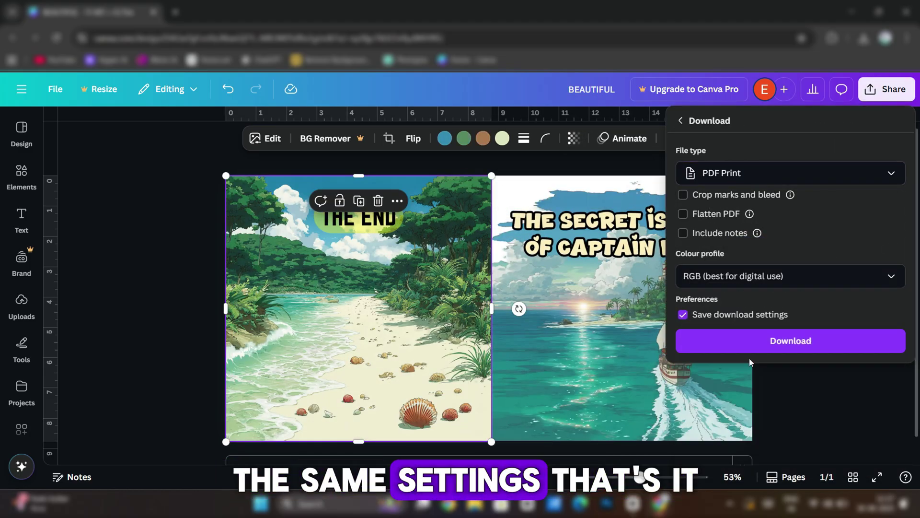
left_click(743, 352)
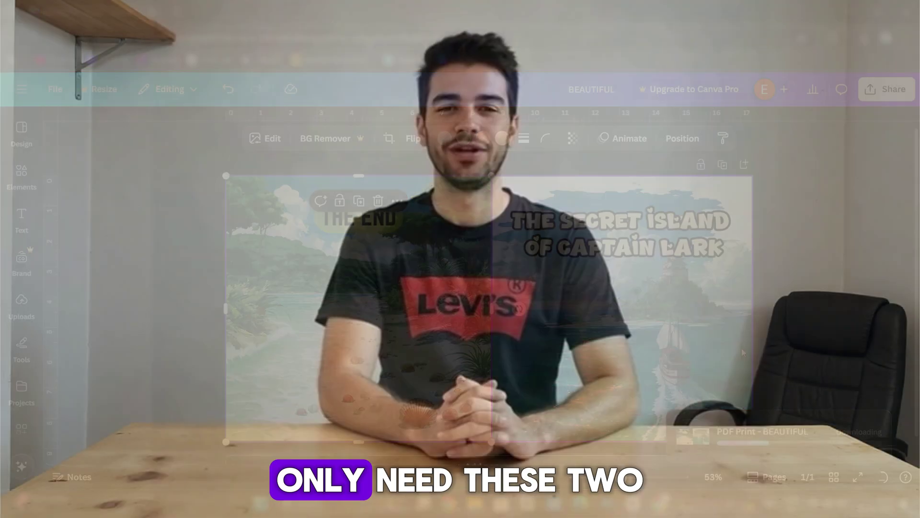